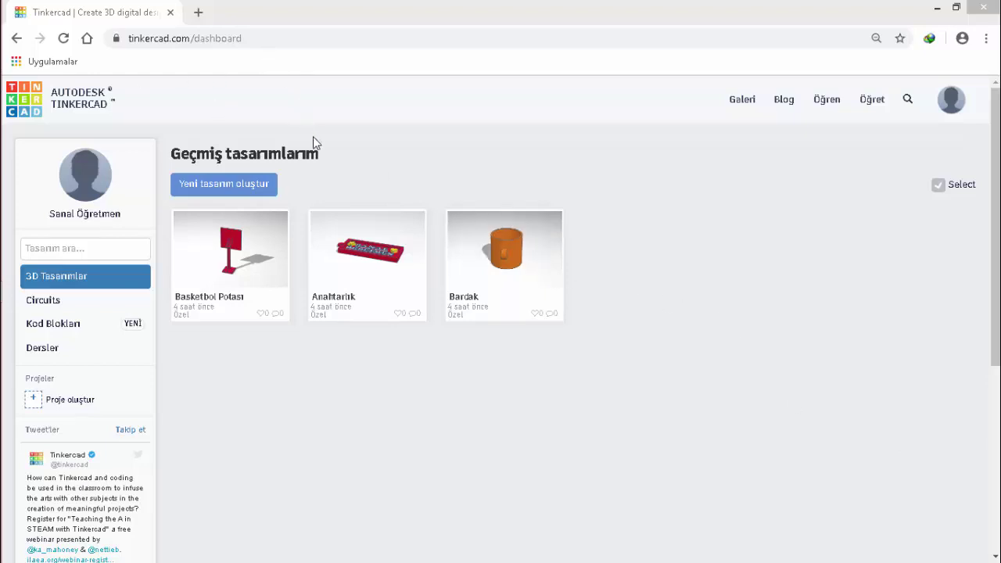
- Create a new 3D design and place a solid box on the workplane, slightly behind its centre
click(222, 185)
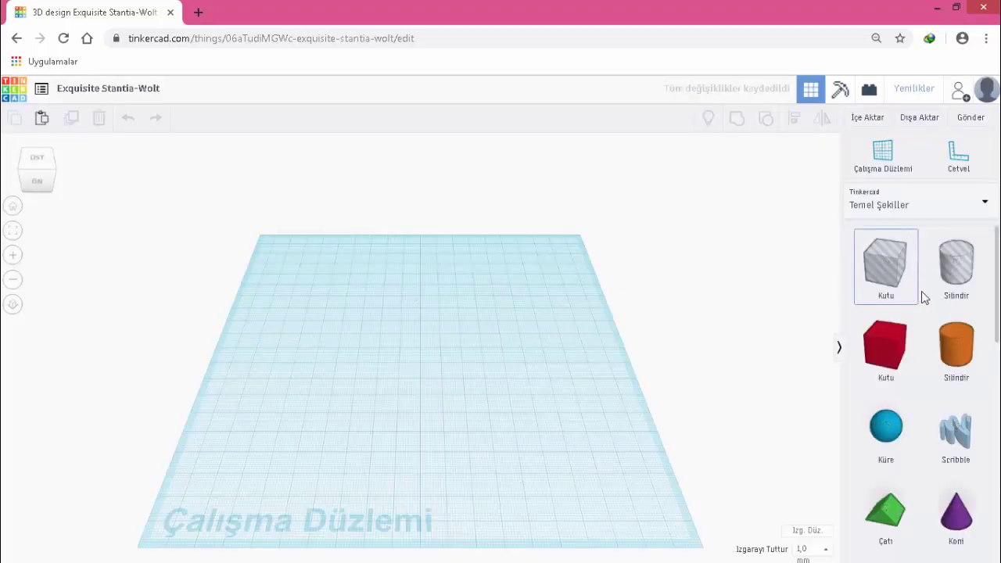
drag(897, 349, 388, 342)
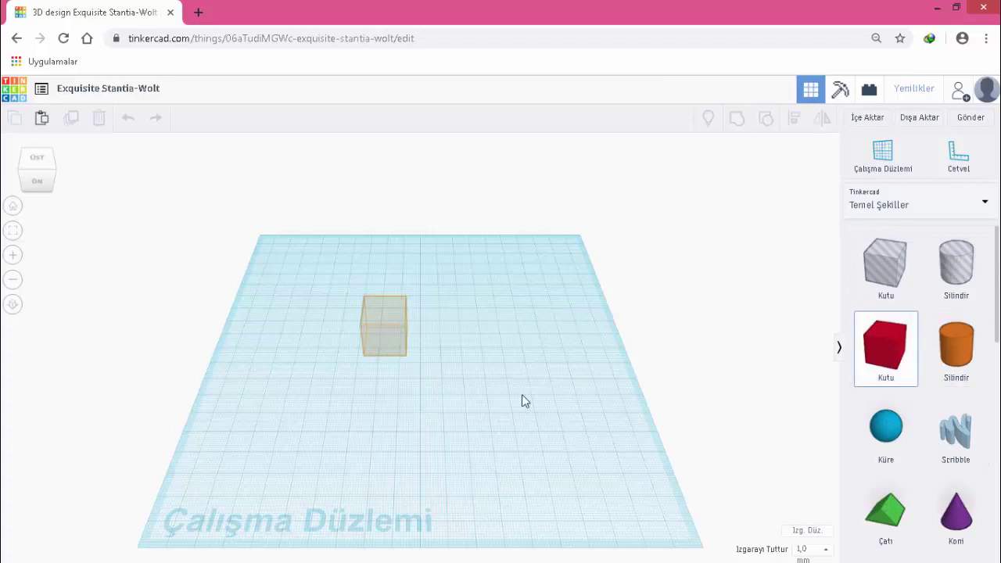
right_drag(535, 418, 568, 393)
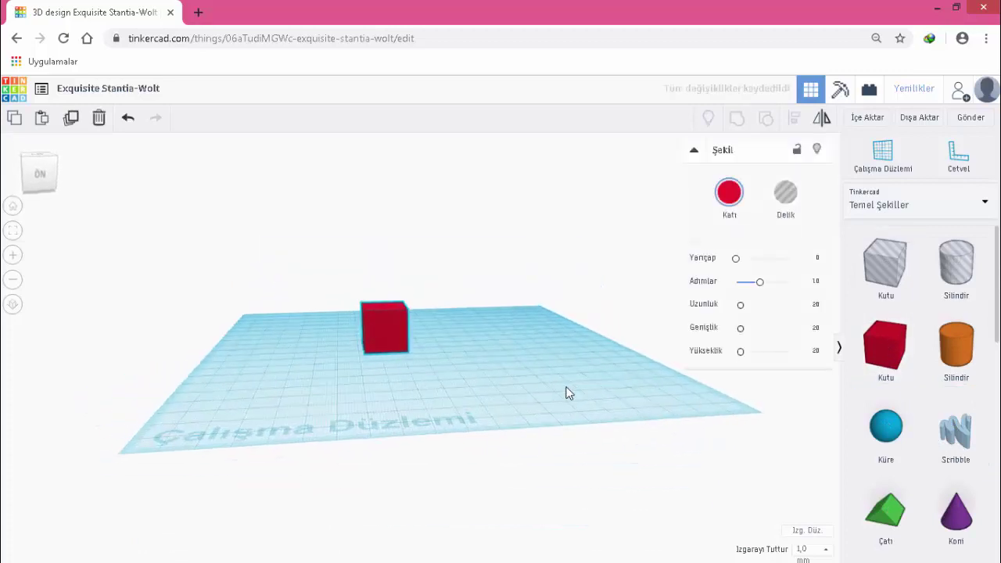
right_drag(410, 418, 382, 467)
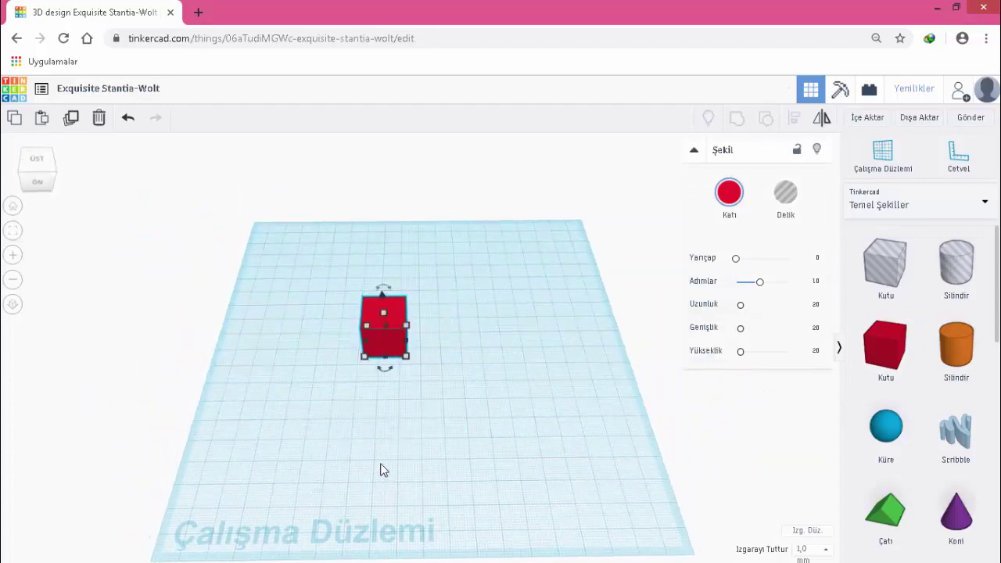
- Resize the box to a cube of 50 × 50 × 50 mm by setting its depth, width and height
right_drag(422, 364, 451, 379)
mouse_move(406, 356)
click(464, 344)
text(9)
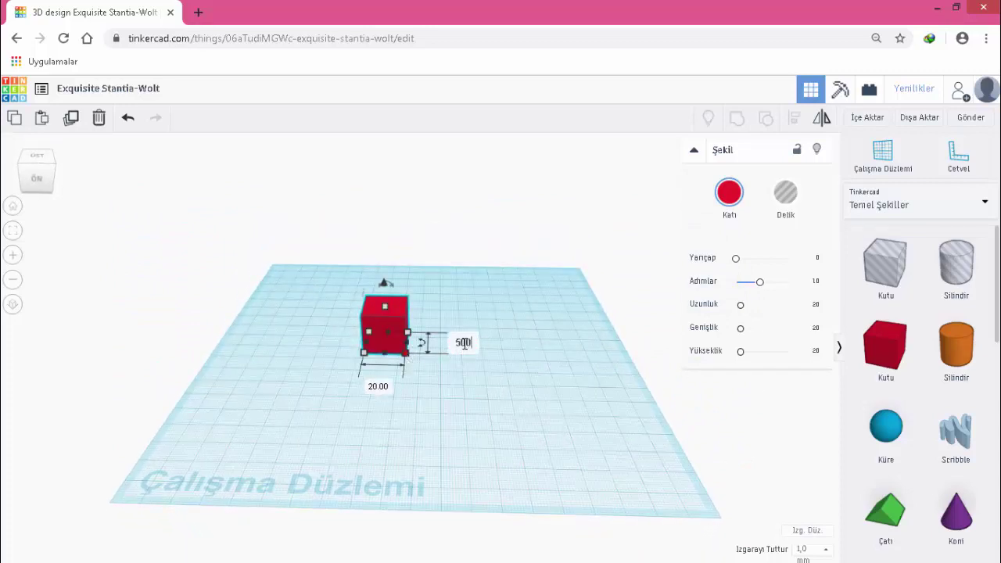
text(0)
key(Return)
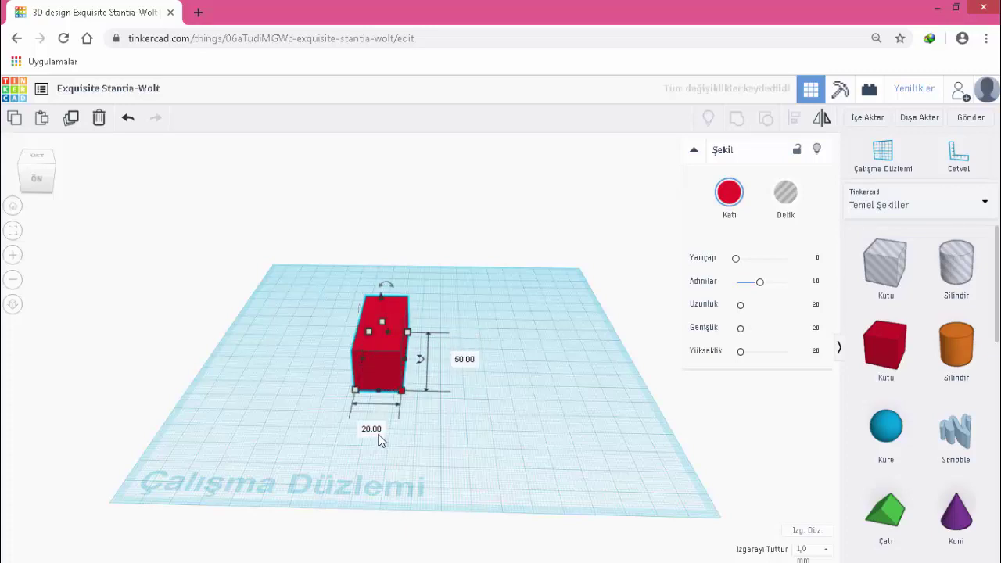
text(5)
key(Return)
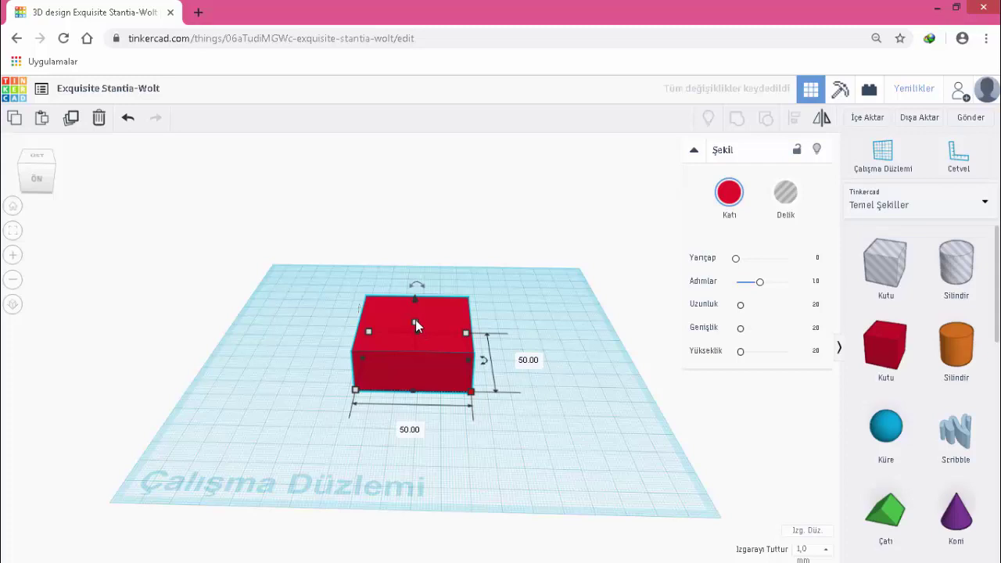
mouse_move(416, 320)
click(471, 340)
text(50)
key(Return)
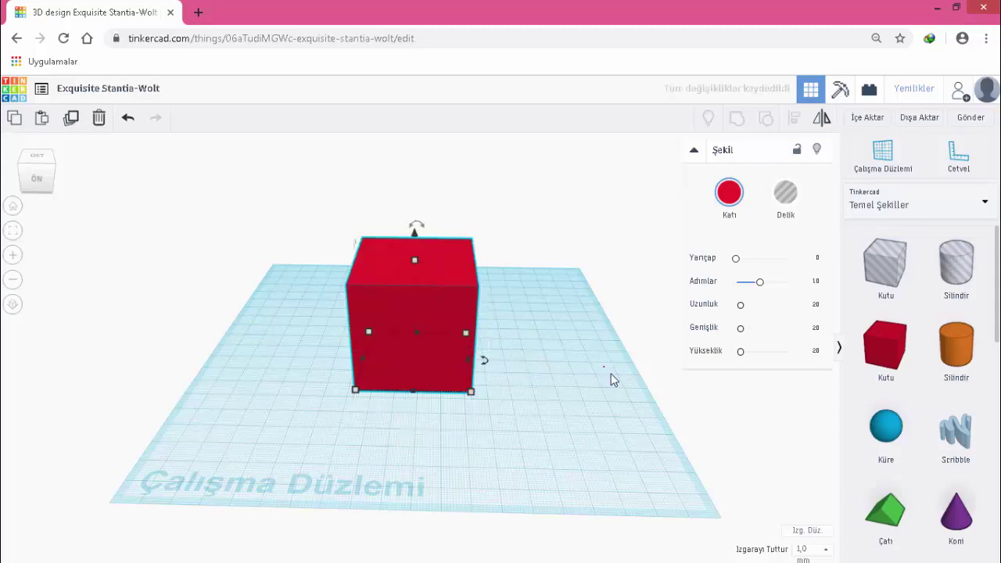
click(600, 378)
- Change the solid colour of the cube to white
mouse_move(592, 376)
right_down()
mouse_move(439, 367)
mouse_move(492, 431)
mouse_move(592, 405)
mouse_move(597, 393)
right_up()
click(439, 310)
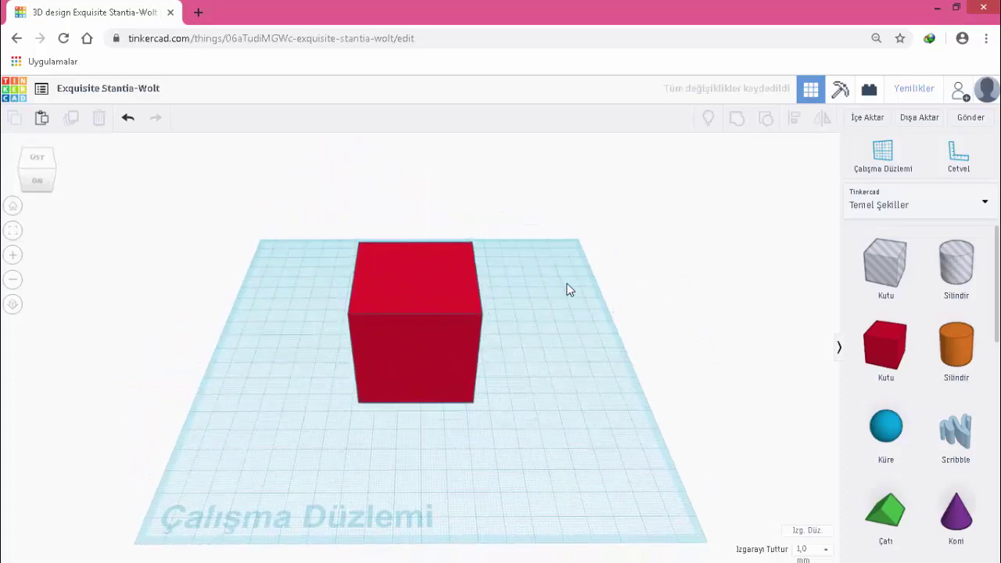
click(736, 196)
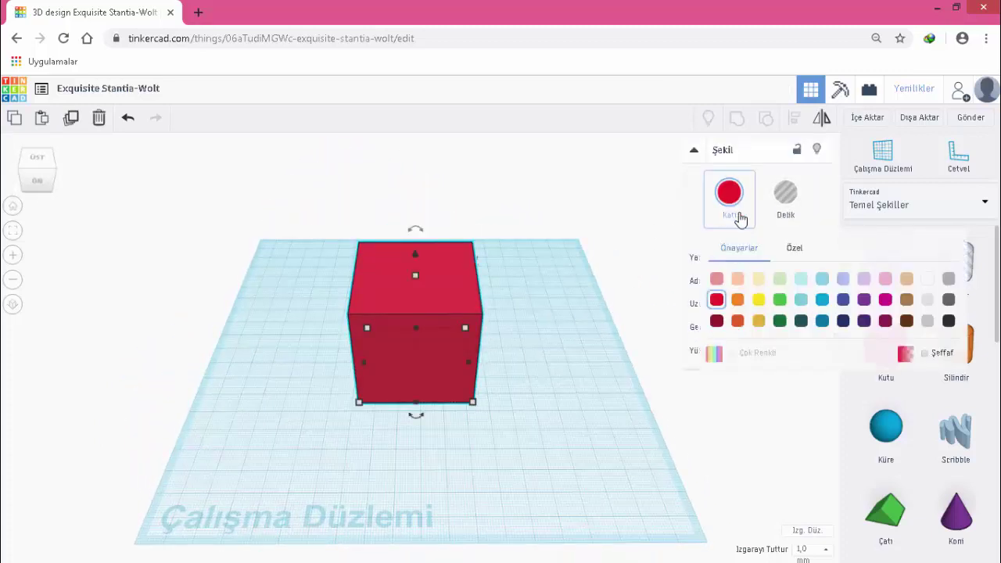
click(928, 280)
click(587, 422)
- Place a sphere on the workplane beside the cube and shrink it uniformly to 6 mm
mouse_move(633, 363)
right_down()
mouse_move(528, 349)
mouse_move(643, 361)
right_up()
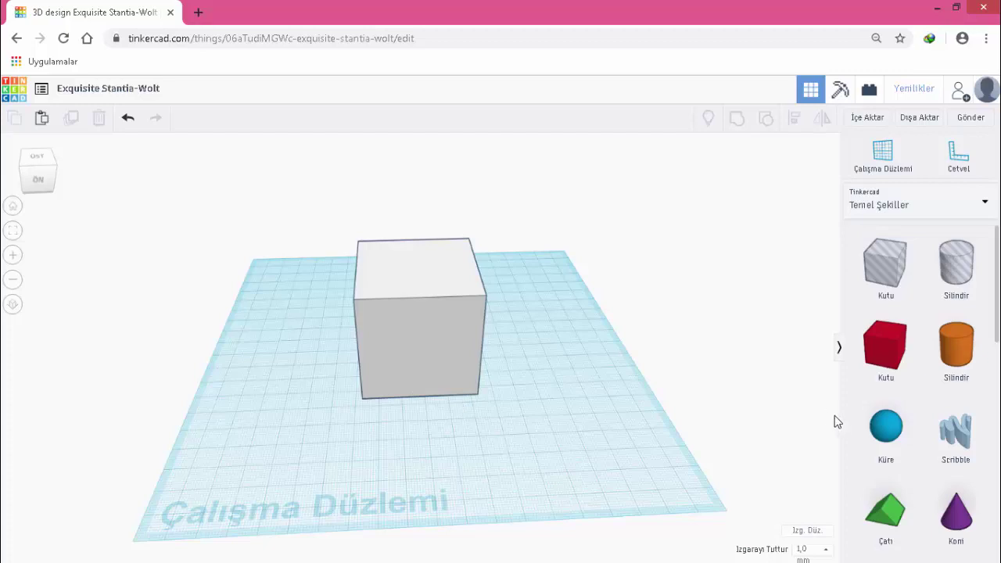
click(577, 383)
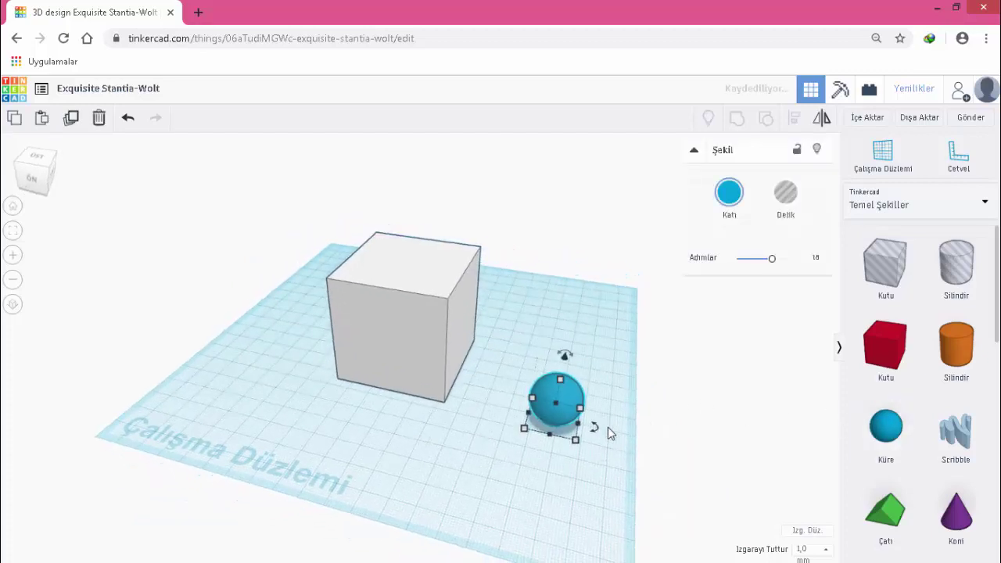
drag(577, 441, 551, 405)
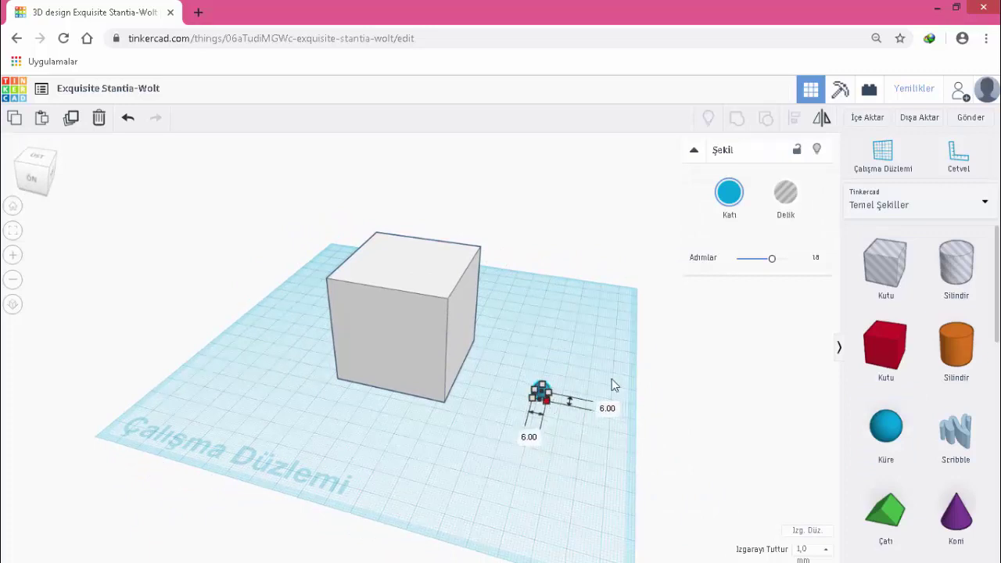
click(615, 352)
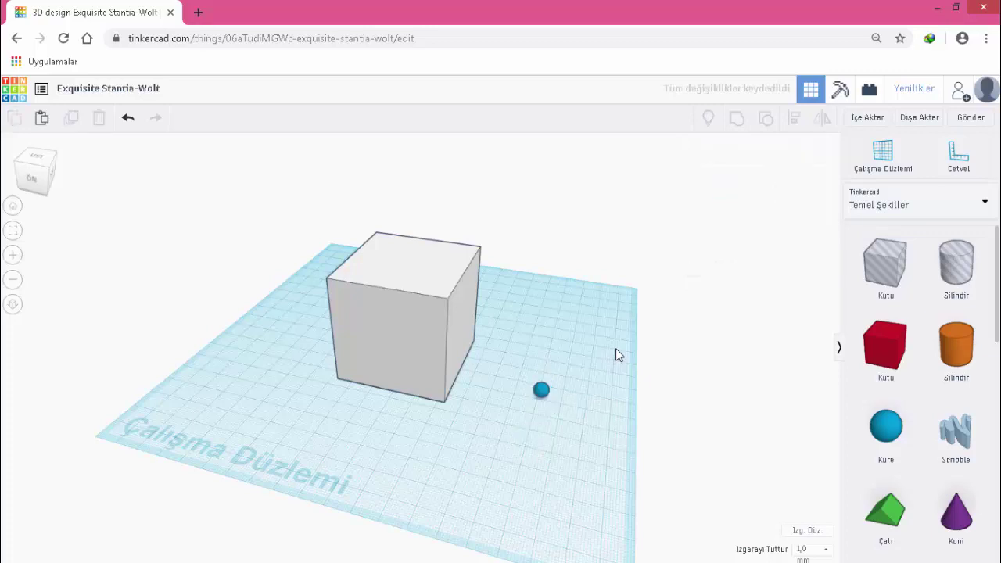
- Raise the small sphere 52 mm above the workplane and move it over the cube's top face
click(540, 388)
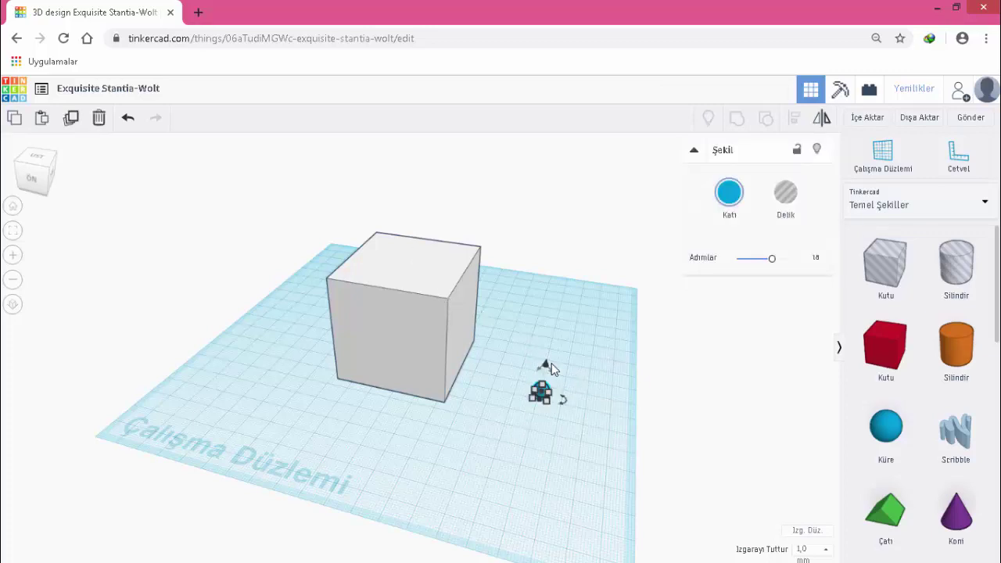
drag(546, 363, 584, 260)
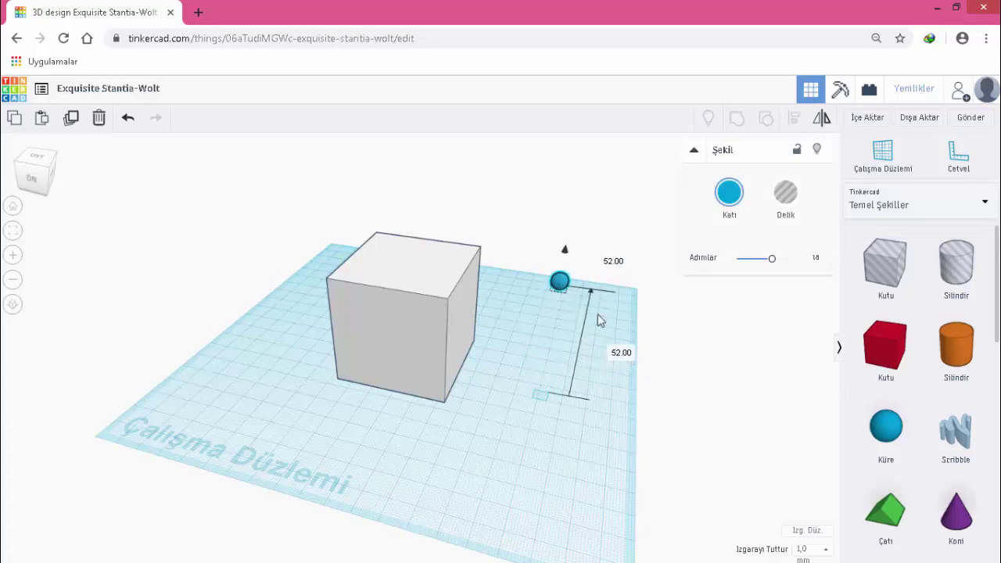
click(547, 326)
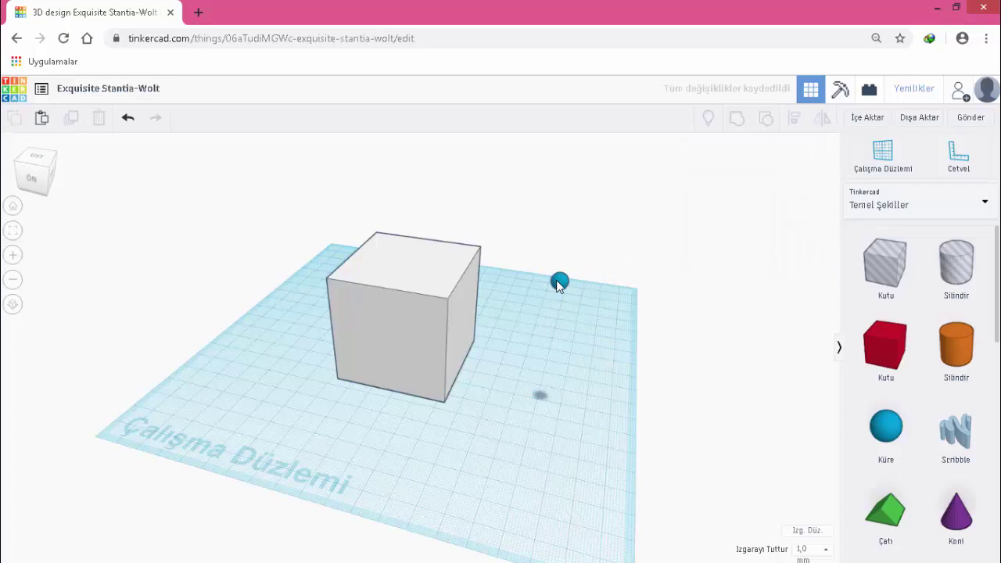
drag(552, 281, 400, 255)
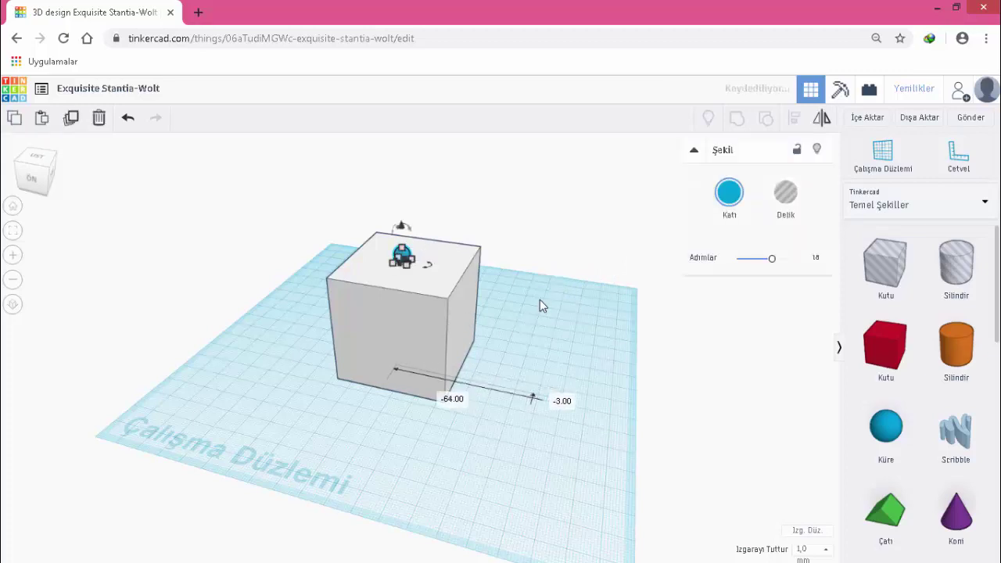
- Align the sphere and the cube so the sphere is centred on the top face in both horizontal directions
right_drag(538, 292, 543, 324)
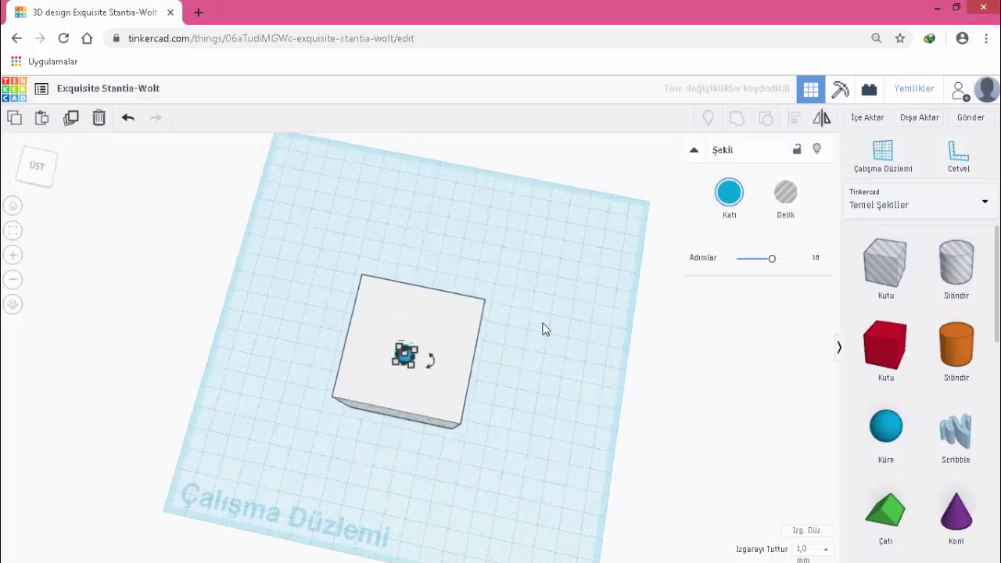
drag(295, 253, 557, 481)
drag(787, 159, 792, 147)
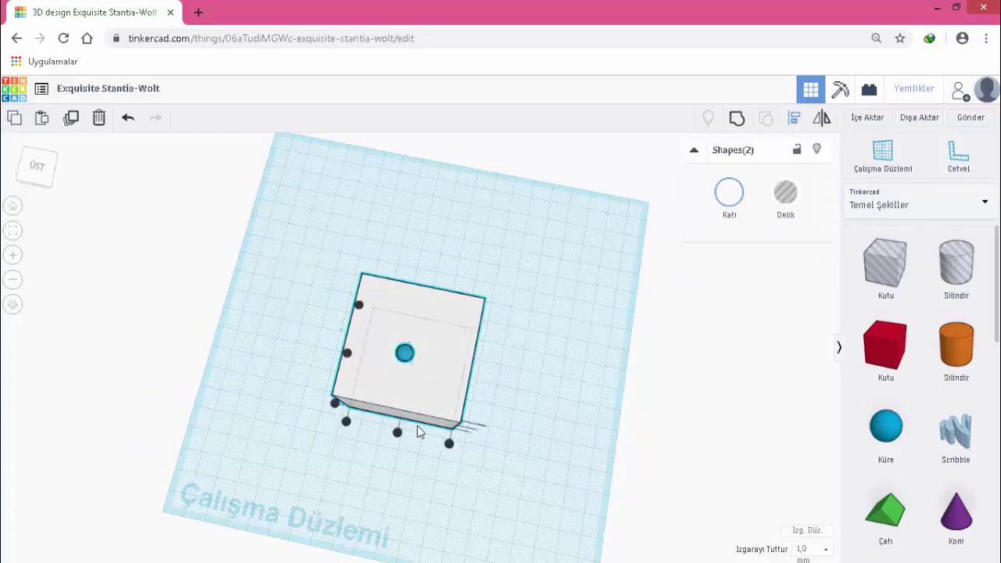
click(398, 434)
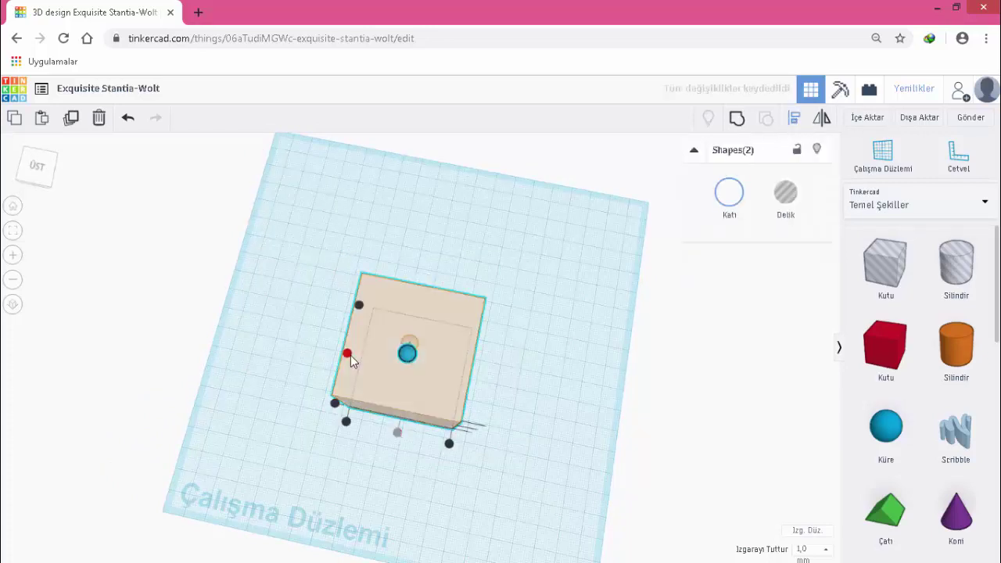
click(348, 353)
click(586, 402)
click(575, 401)
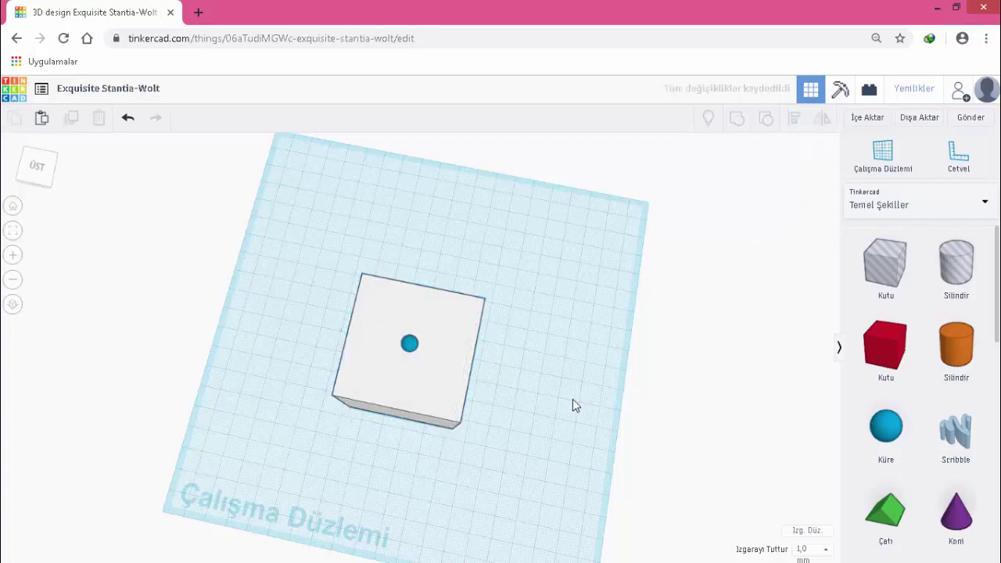
- Turn the sphere into a hole and lower it partway into the cube's top face
click(409, 345)
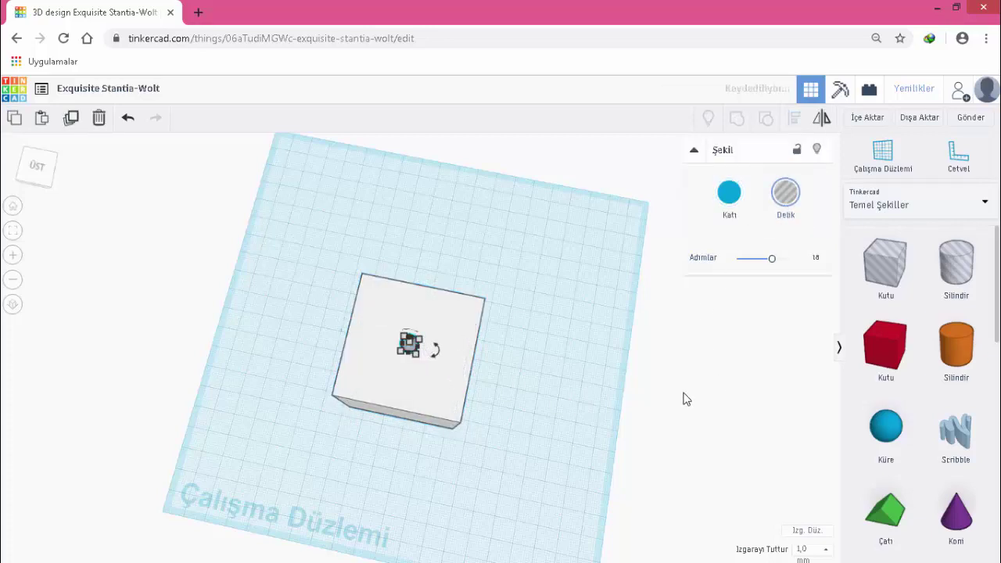
click(512, 443)
right_drag(512, 443, 593, 365)
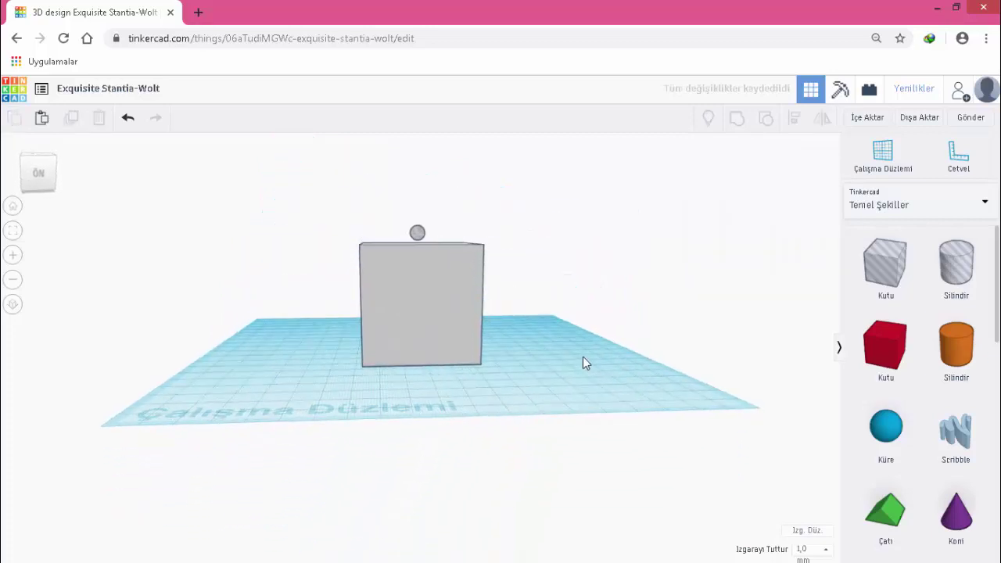
click(417, 234)
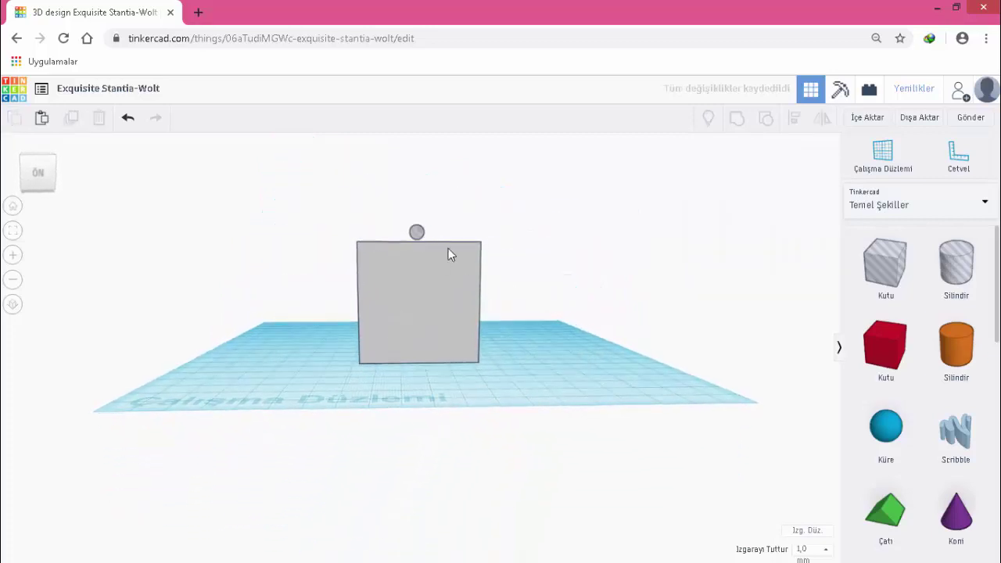
drag(419, 201, 417, 208)
- Group the spherical hole with the cube to cut a round dimple in the centre of the top face
right_drag(579, 245, 313, 223)
drag(280, 201, 582, 435)
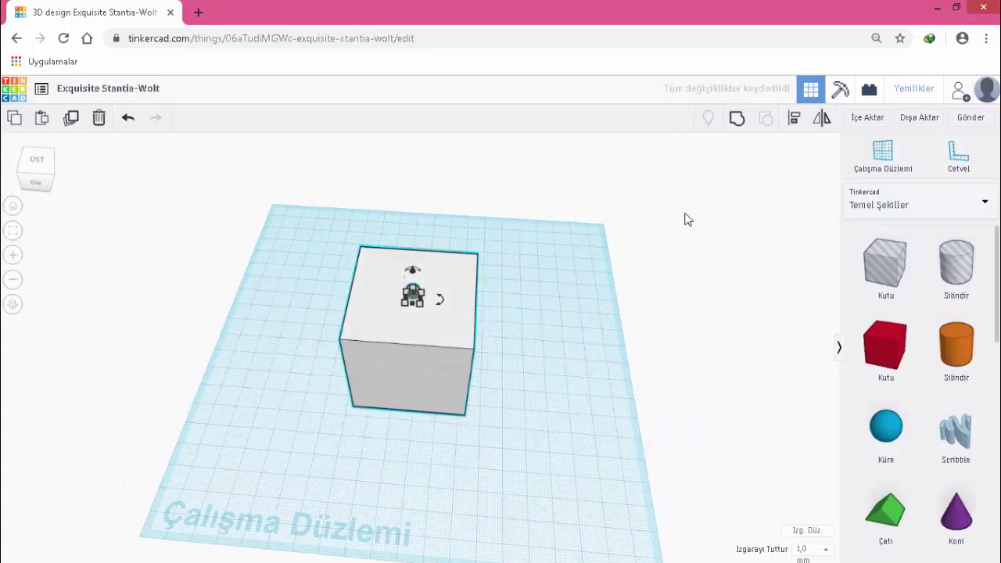
click(736, 119)
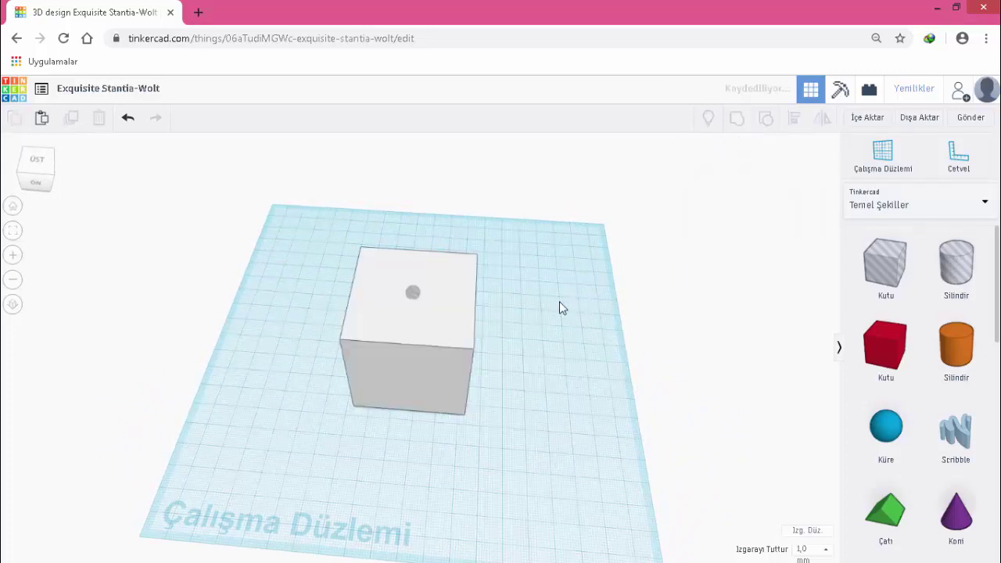
click(575, 329)
- Rotate the cube a quarter turn about its horizontal axis so the dimpled top face becomes the front face
right_drag(580, 325, 395, 313)
right_drag(514, 317, 406, 254)
right_drag(479, 433, 421, 273)
right_drag(632, 372, 602, 317)
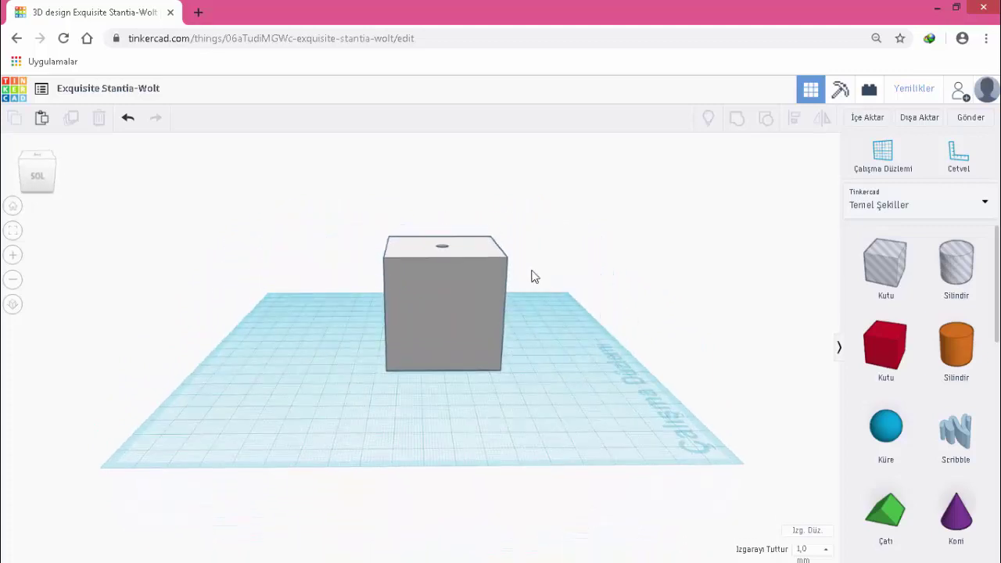
click(457, 258)
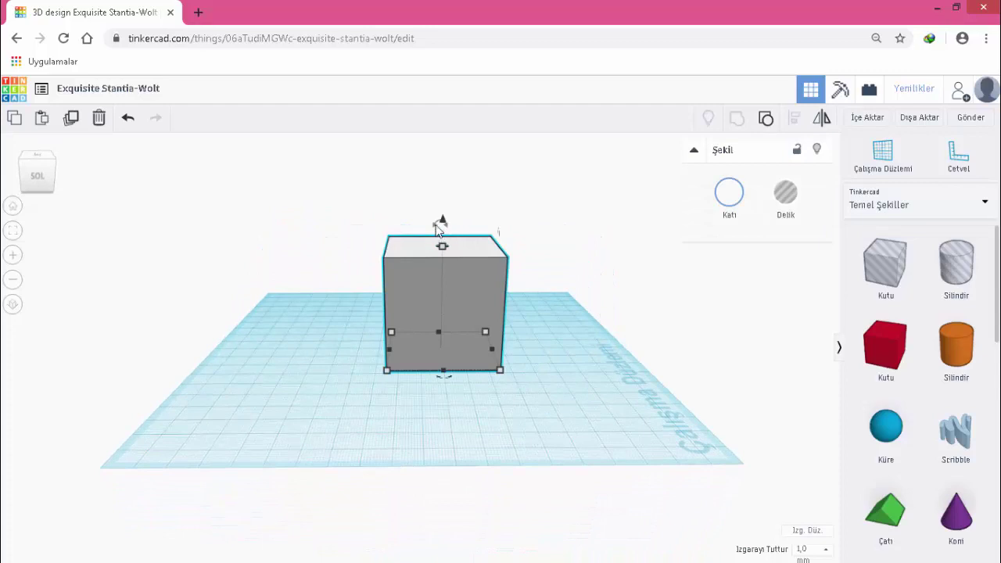
drag(439, 225, 461, 291)
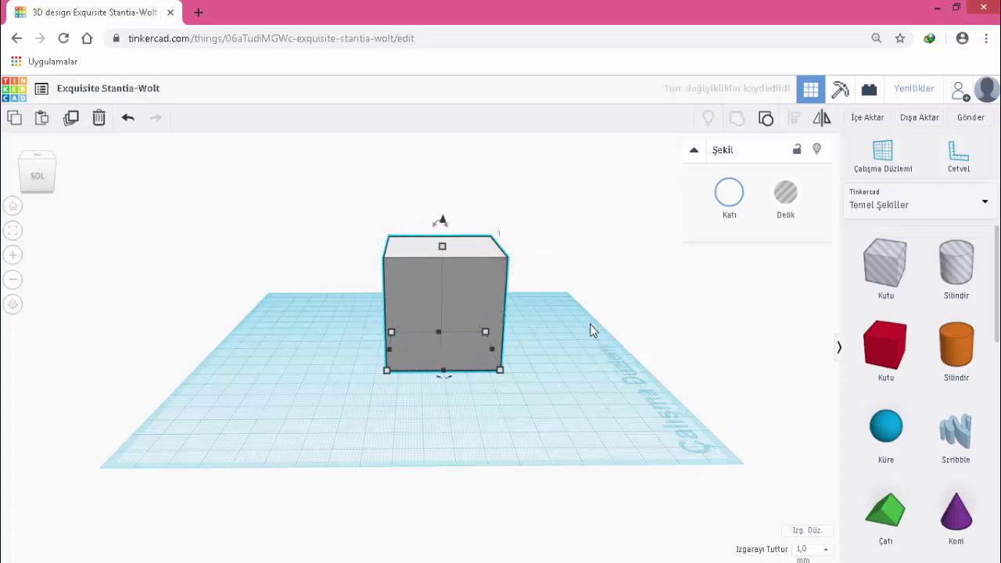
click(566, 316)
- Place a new sphere on the workplane beside the cube and shrink it uniformly to 6 mm
right_drag(607, 337, 482, 329)
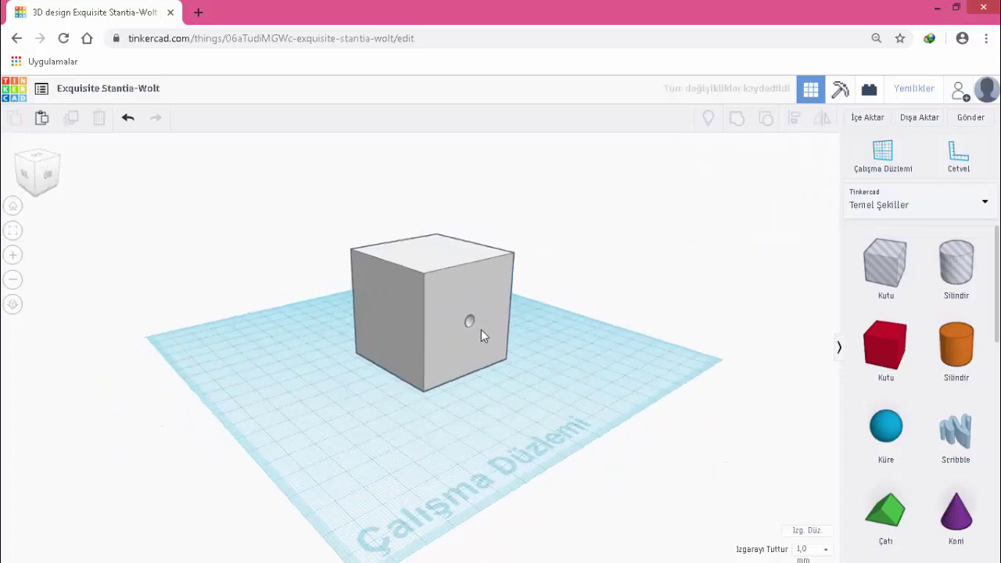
right_drag(345, 388, 525, 496)
drag(880, 437, 547, 347)
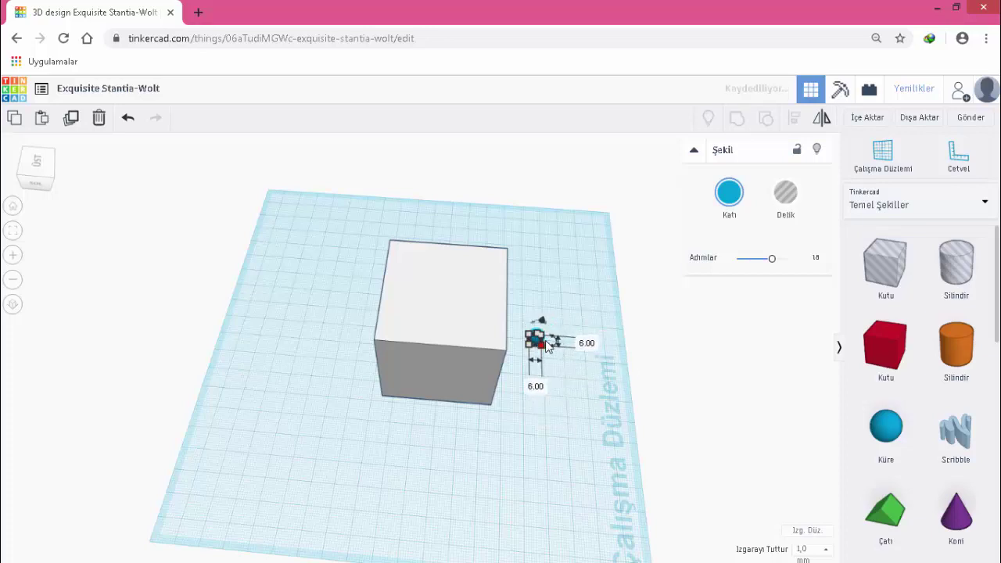
click(579, 380)
- Duplicate the 6 mm sphere and move the copy 17 mm away from the original, farther from the cube
click(551, 349)
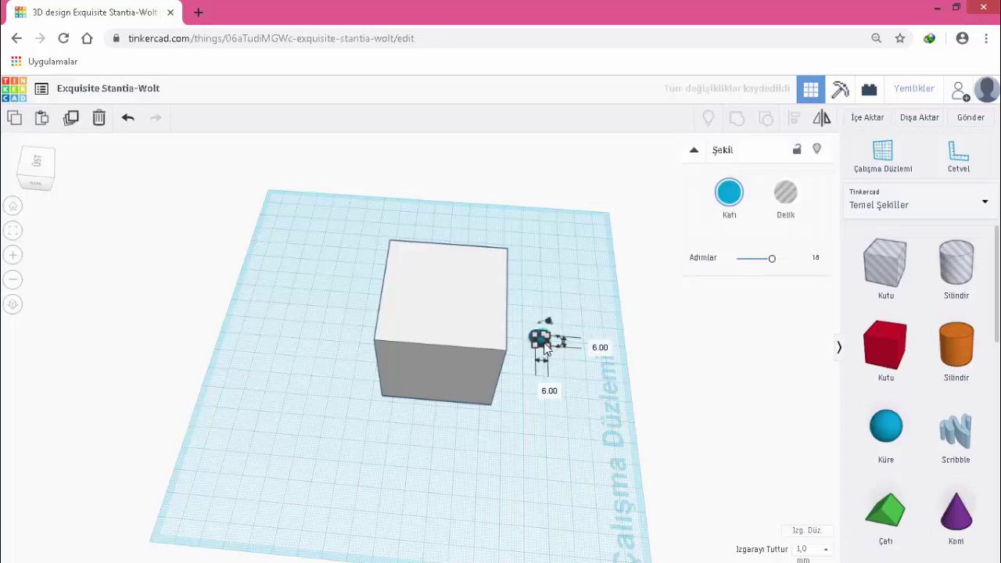
click(583, 388)
drag(545, 342, 583, 343)
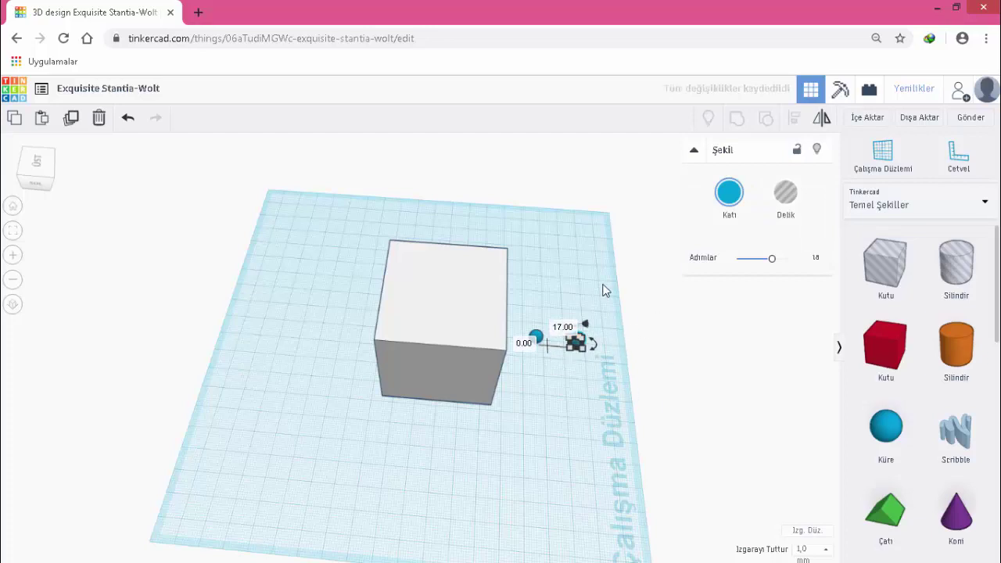
- Select both 6 mm spheres and raise them together 57 mm above the workplane, higher than the cube
drag(523, 301, 597, 368)
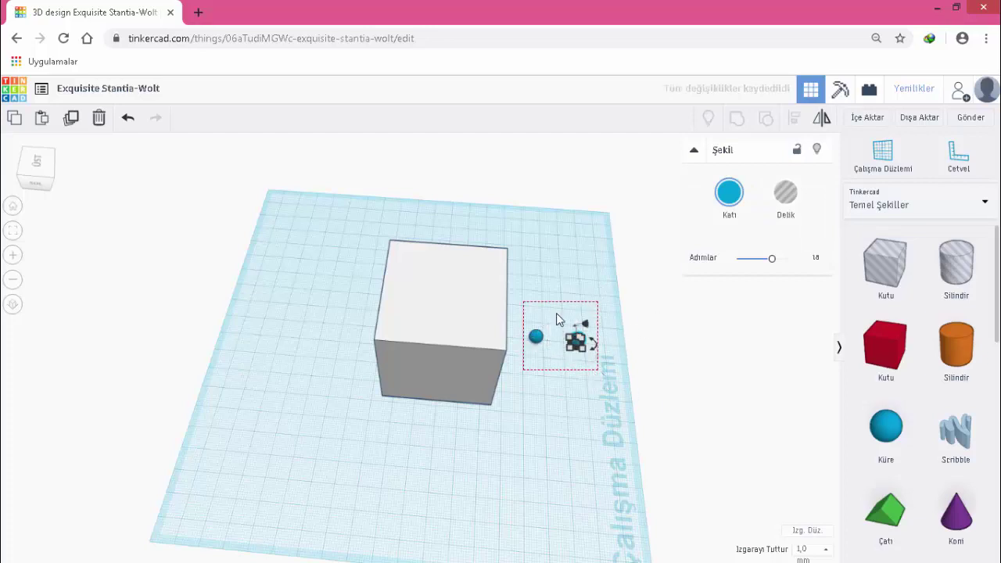
right_drag(595, 363, 592, 332)
drag(555, 308, 565, 190)
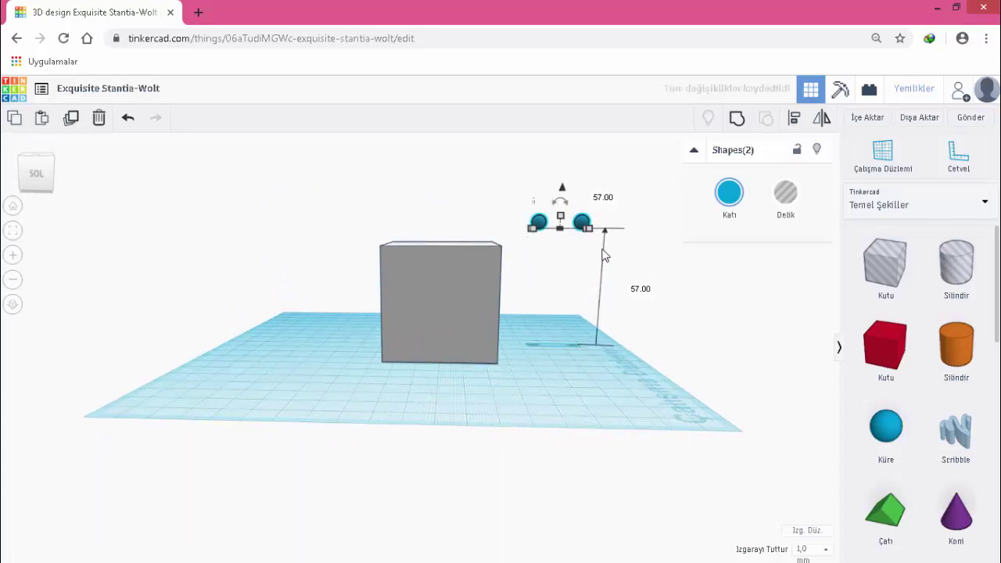
scroll(632, 342, down, 5)
scroll(633, 342, up, 2)
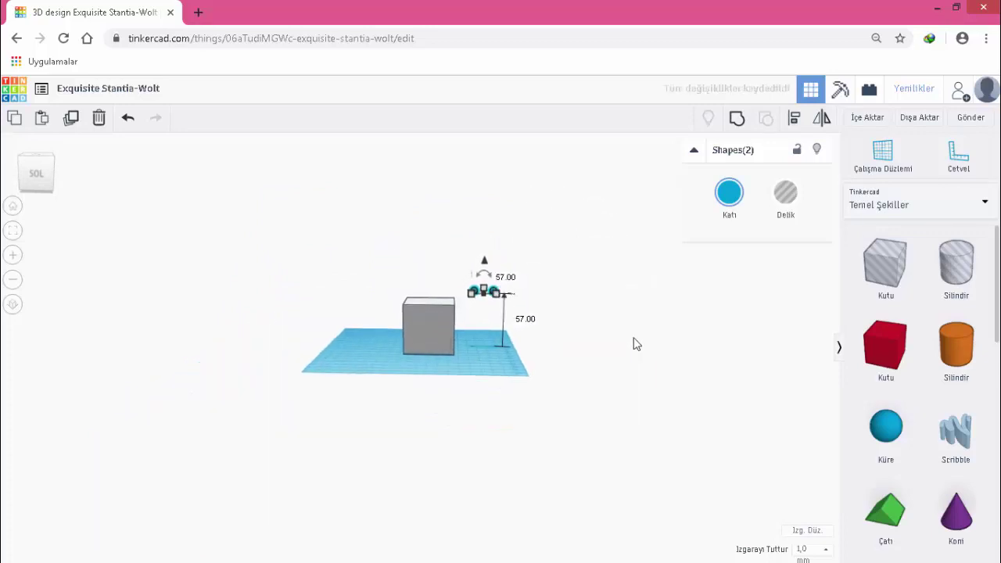
scroll(635, 338, up, 3)
right_drag(663, 360, 666, 384)
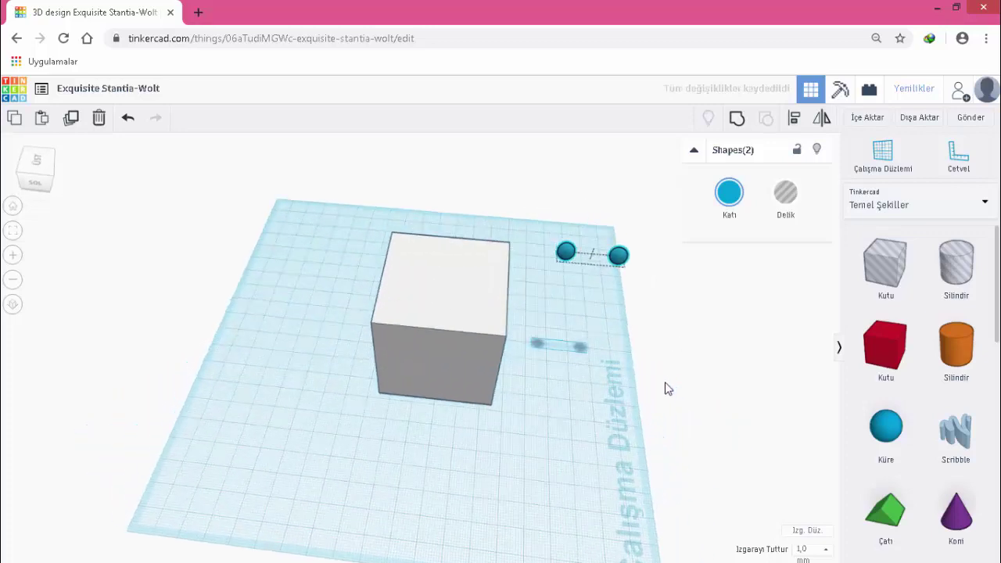
- Move the raised pair of spheres sideways and forward until both sit over the middle of the cube's top face
key(Left)
key(Left)
key(Left)
key(Left)
key(Left)
key(Left)
key(Left)
key(Left)
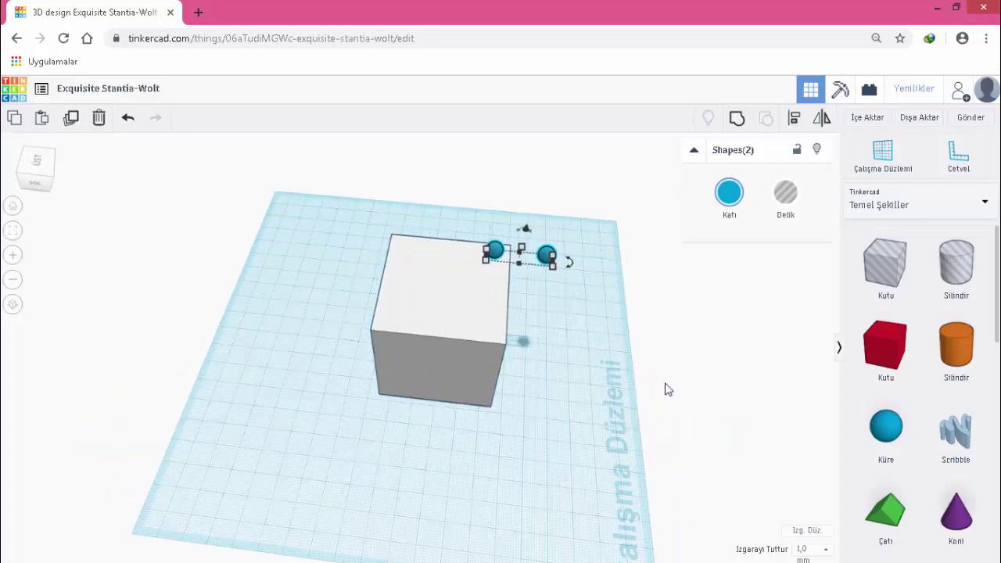
key(Left)
key(Left)
key(Left)
key(Down)
key(Down)
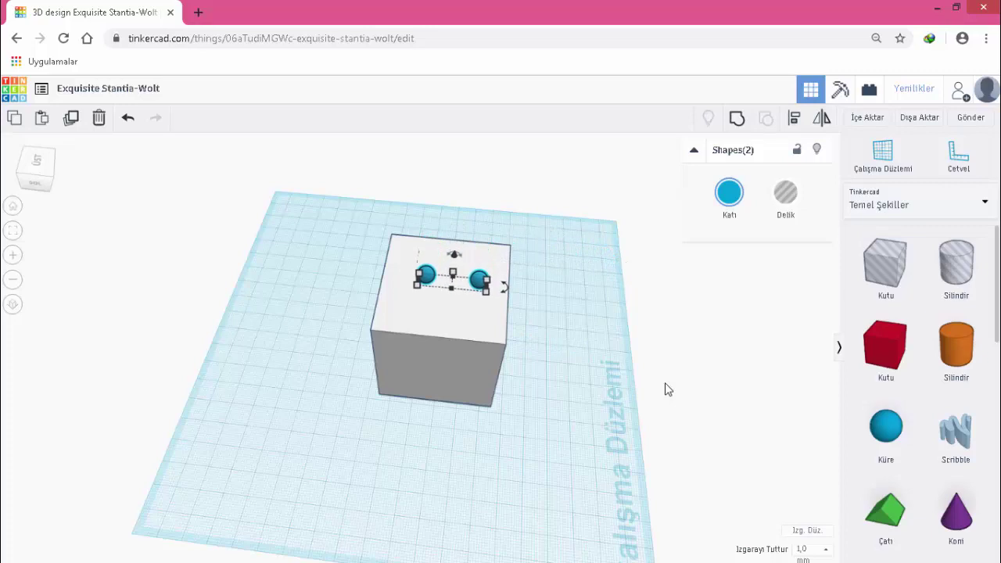
right_drag(654, 395, 643, 376)
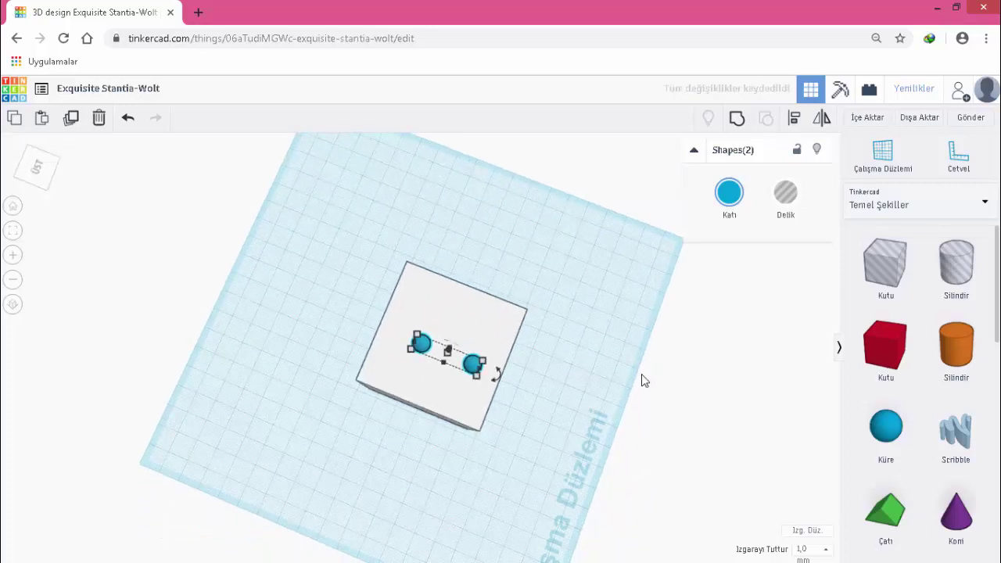
click(644, 379)
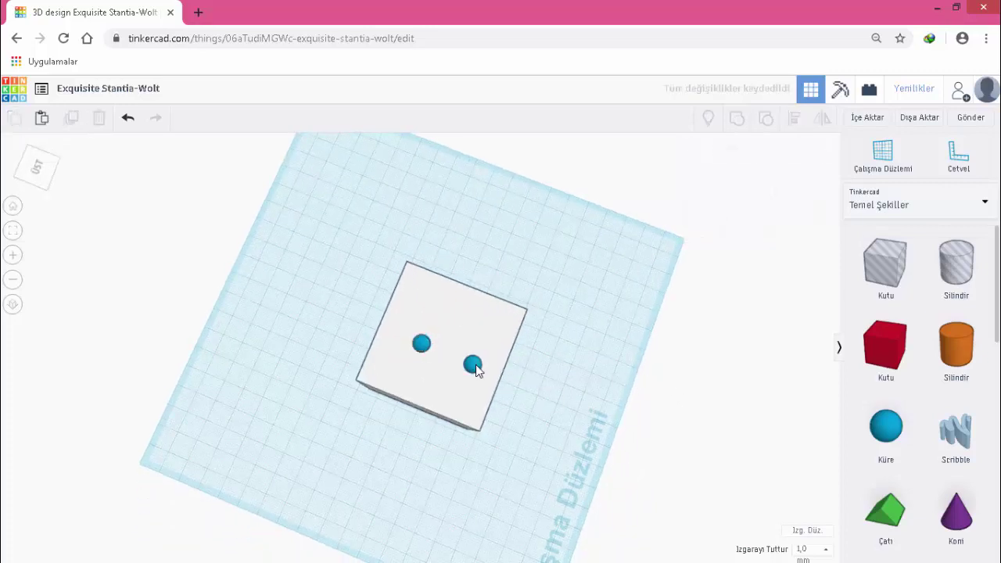
- Reposition the two spheres individually so they lie diagonally opposite each other above the cube's top face
drag(474, 365, 480, 330)
drag(415, 346, 416, 358)
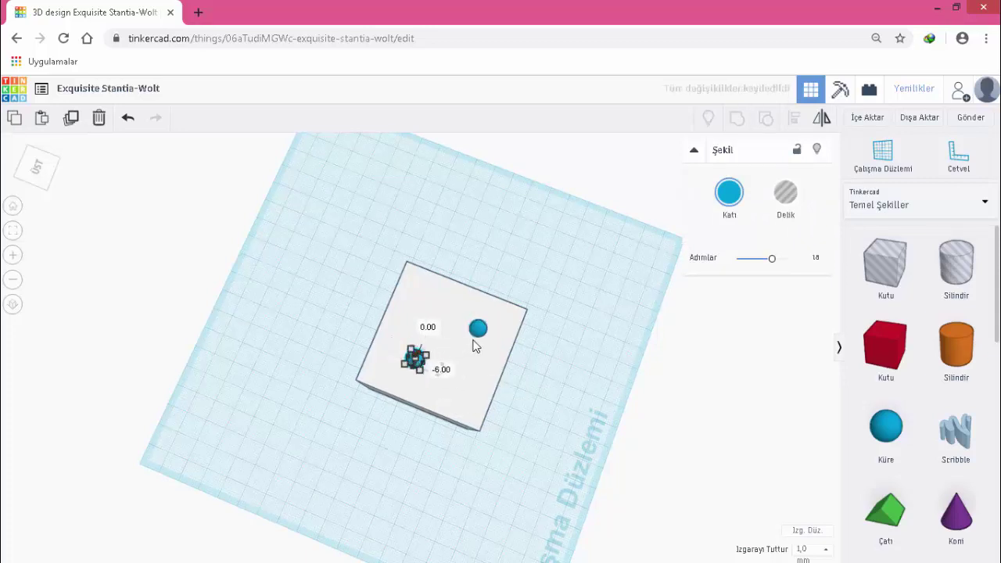
mouse_move(477, 336)
mouse_down()
mouse_move(454, 356)
mouse_move(464, 343)
mouse_up()
click(592, 384)
right_drag(554, 396, 579, 398)
- Turn the two diagonal spheres into holes and group them into one shape
click(411, 306)
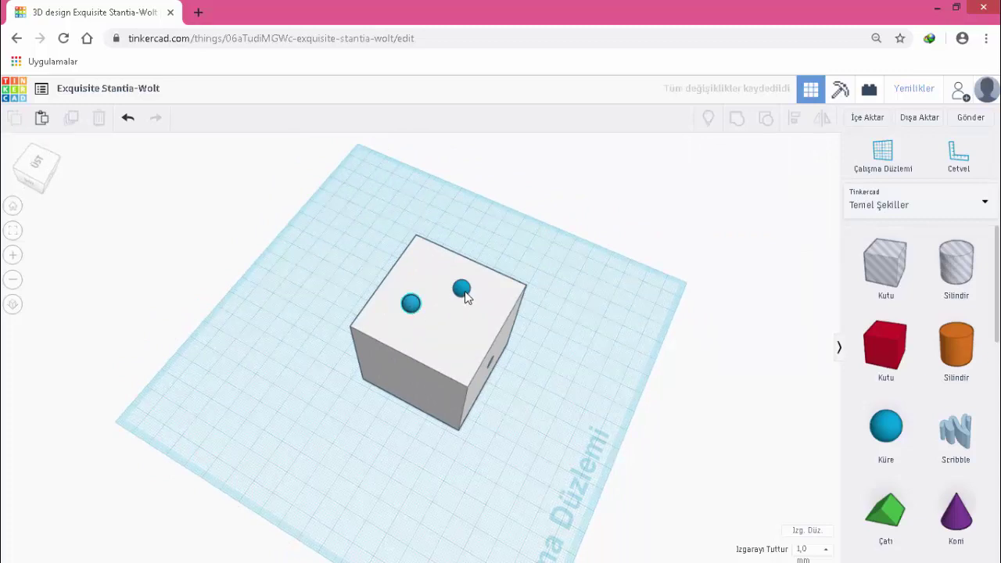
shift+click(462, 289)
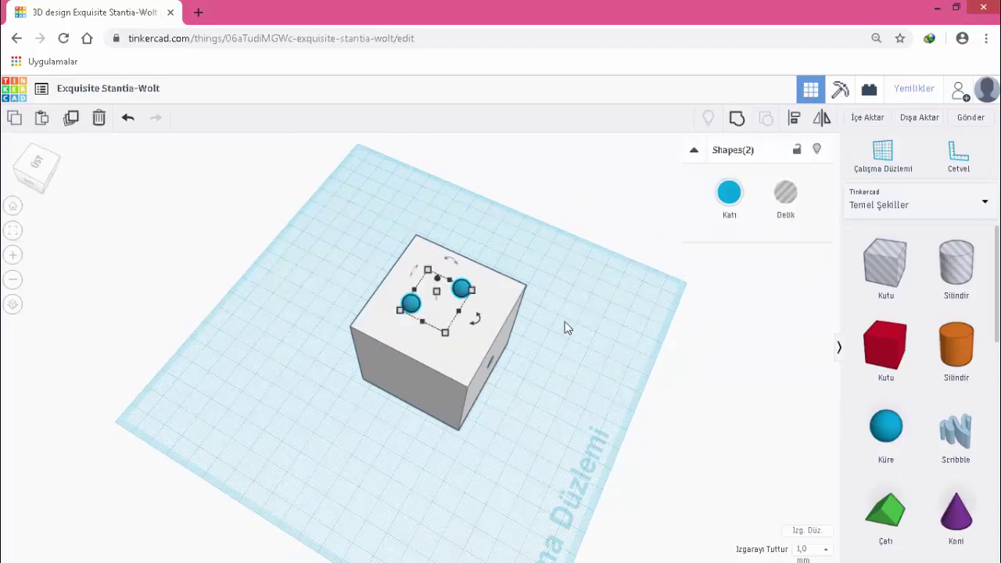
click(786, 193)
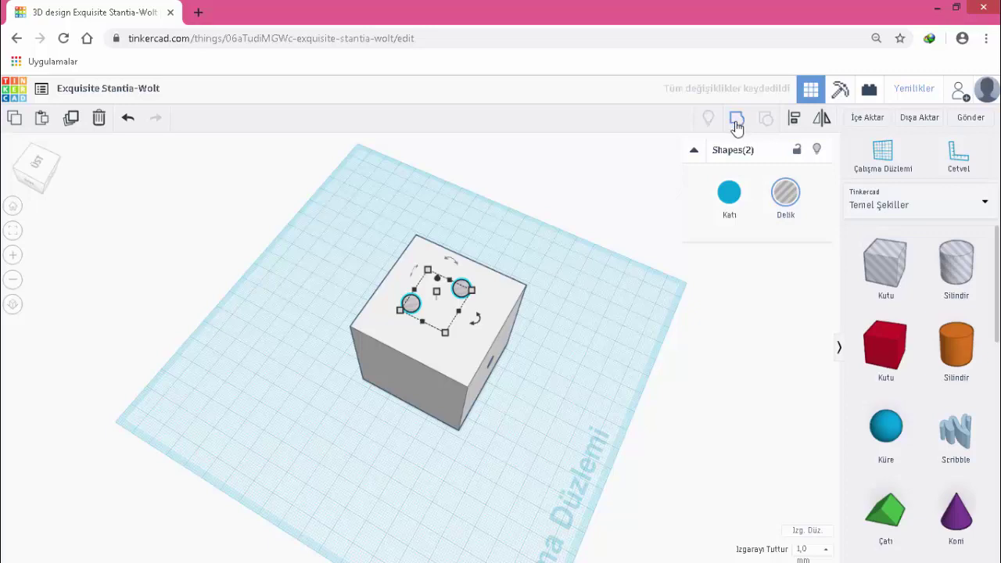
key(ctrl+g)
- Lower the grouped spherical holes 10 mm so they sink halfway into the cube's top face
right_drag(582, 389, 572, 324)
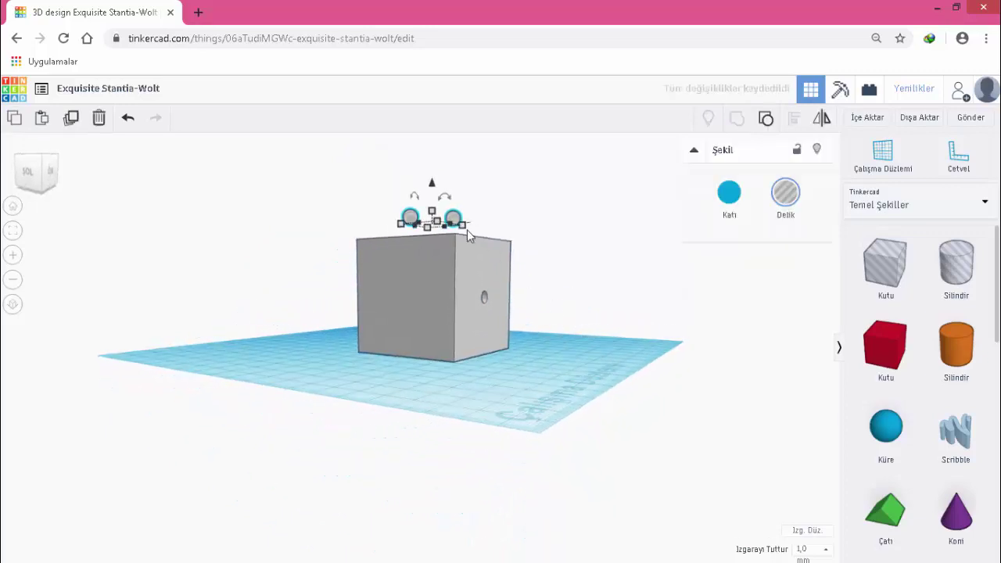
right_drag(593, 269, 577, 279)
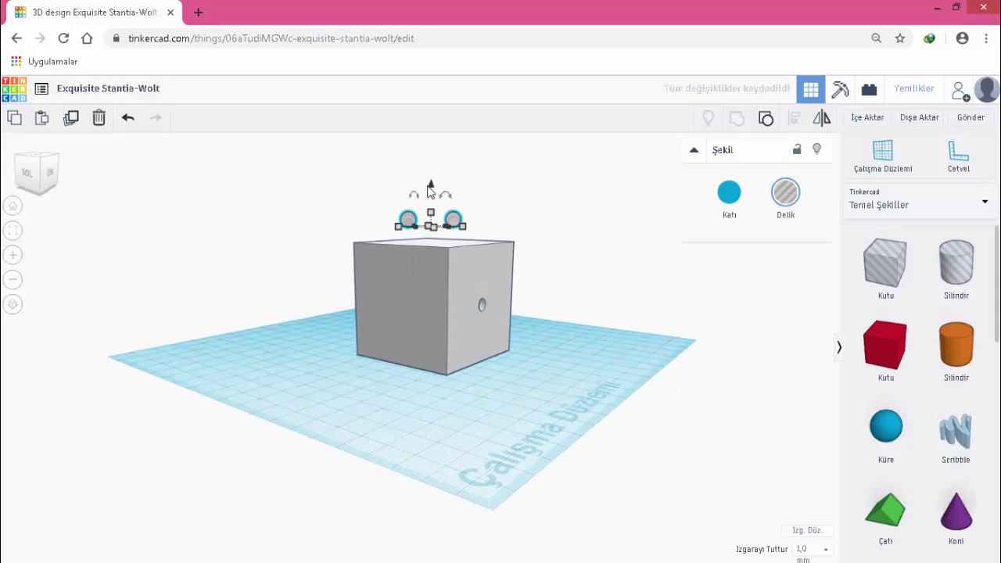
click(433, 190)
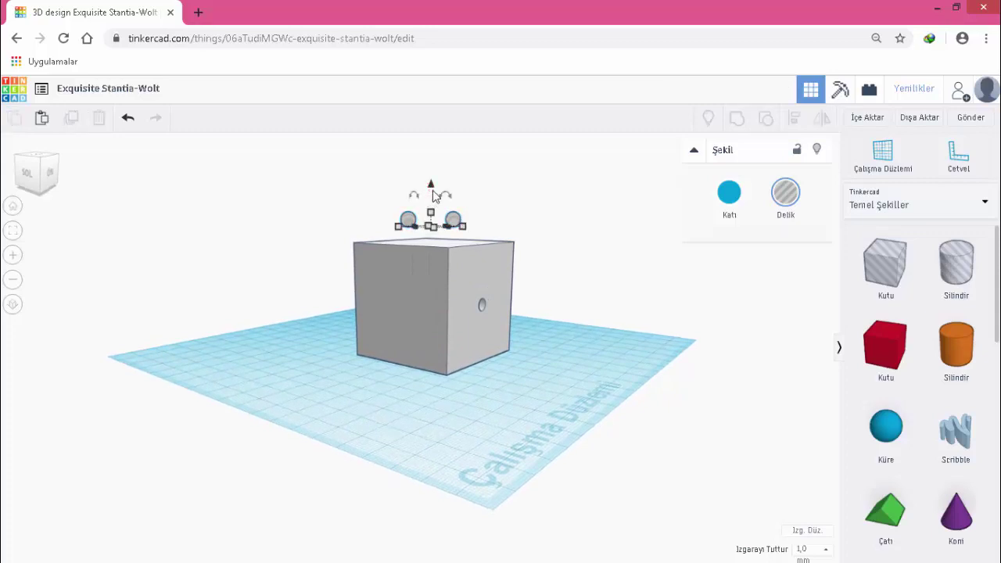
click(453, 220)
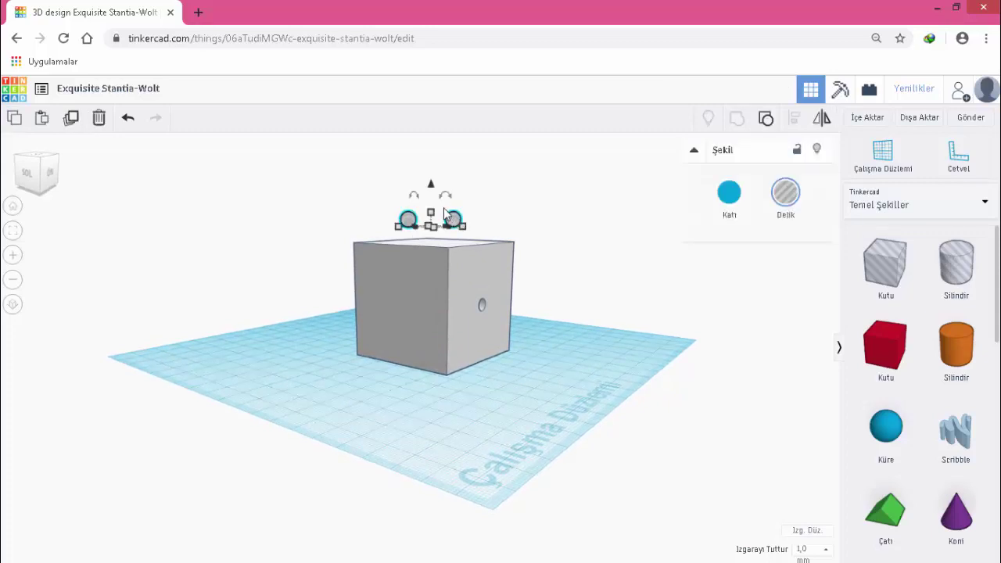
drag(431, 188, 433, 212)
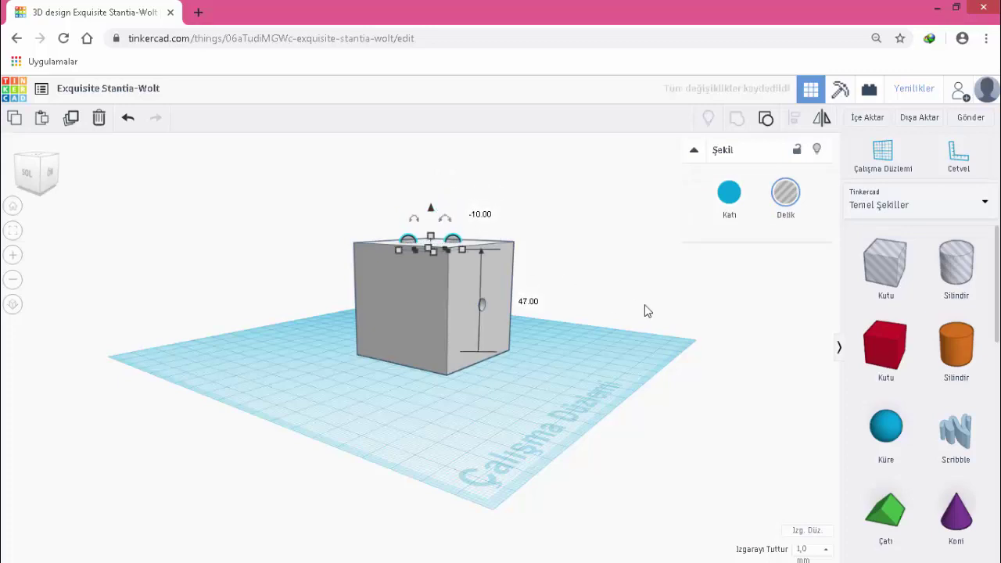
- Group the pair of spherical holes with the cube to cut two dimples in its top face
right_drag(624, 353, 581, 482)
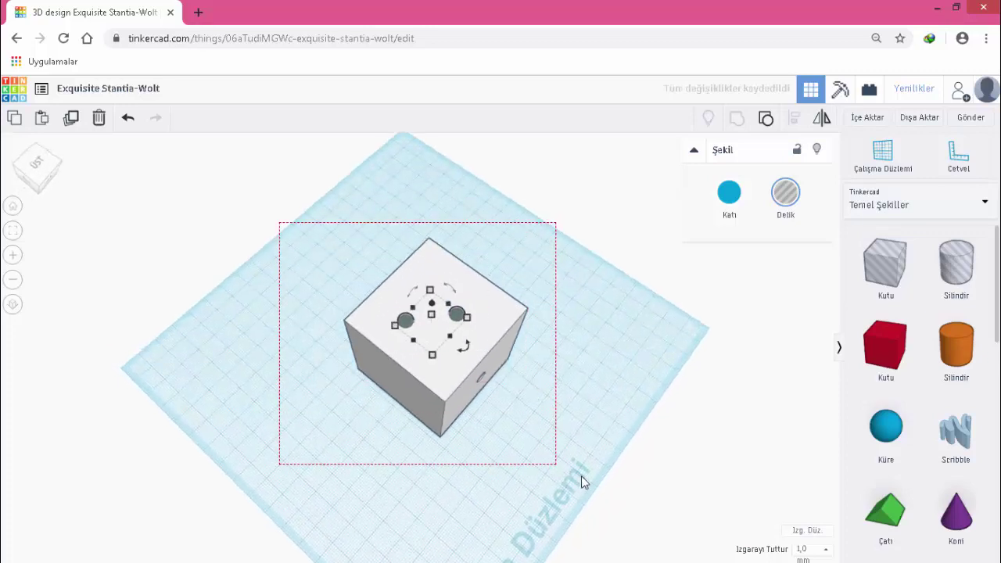
drag(581, 454, 583, 456)
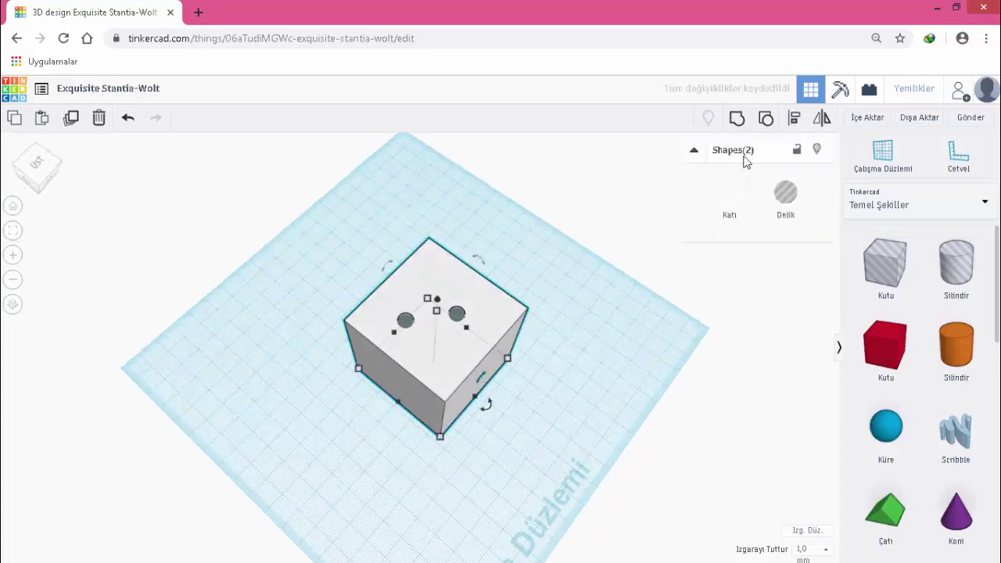
click(737, 119)
click(748, 286)
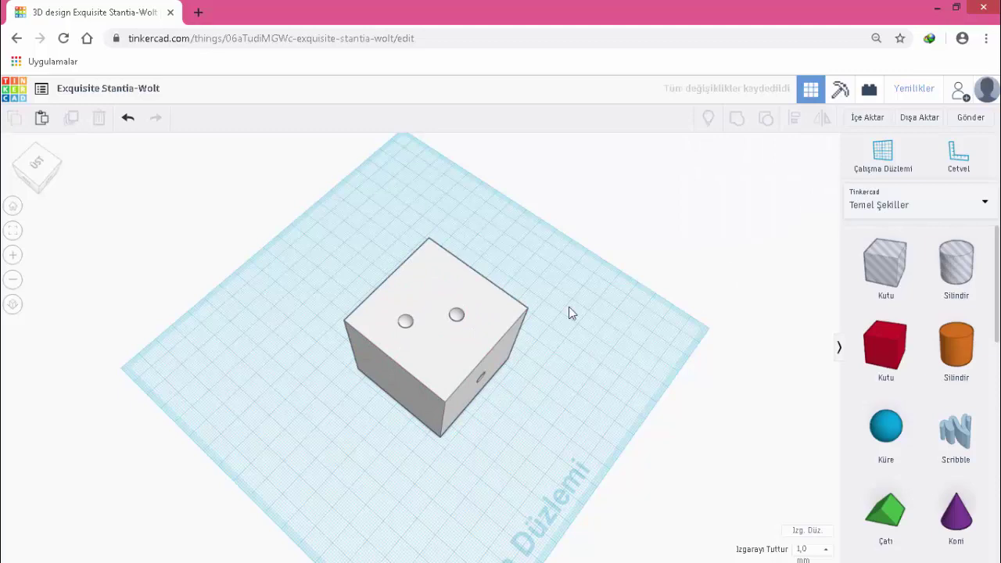
- Rotate the cube a quarter turn about its horizontal axis so a blank face points upward
right_drag(588, 411, 589, 441)
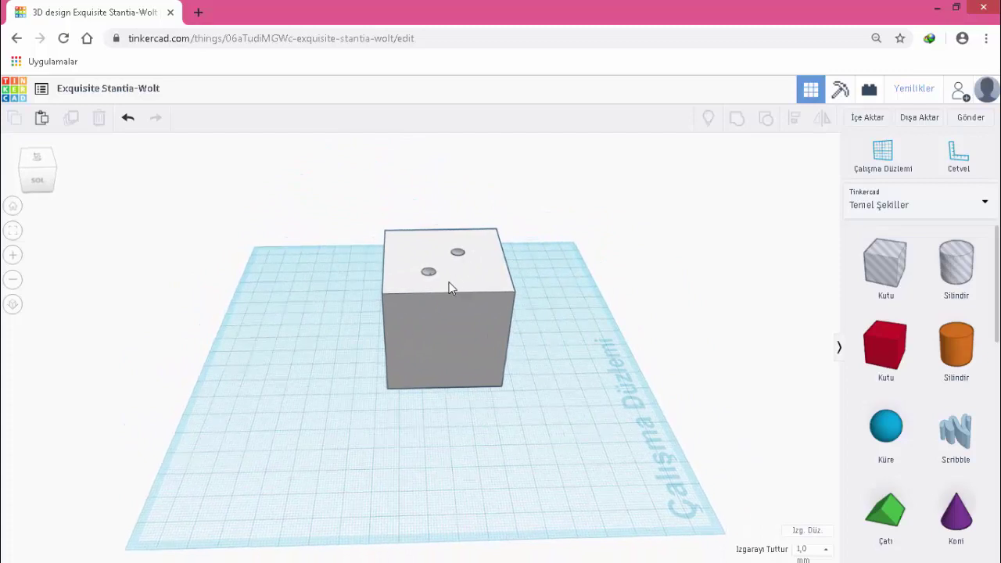
click(415, 254)
drag(442, 219, 487, 269)
click(601, 353)
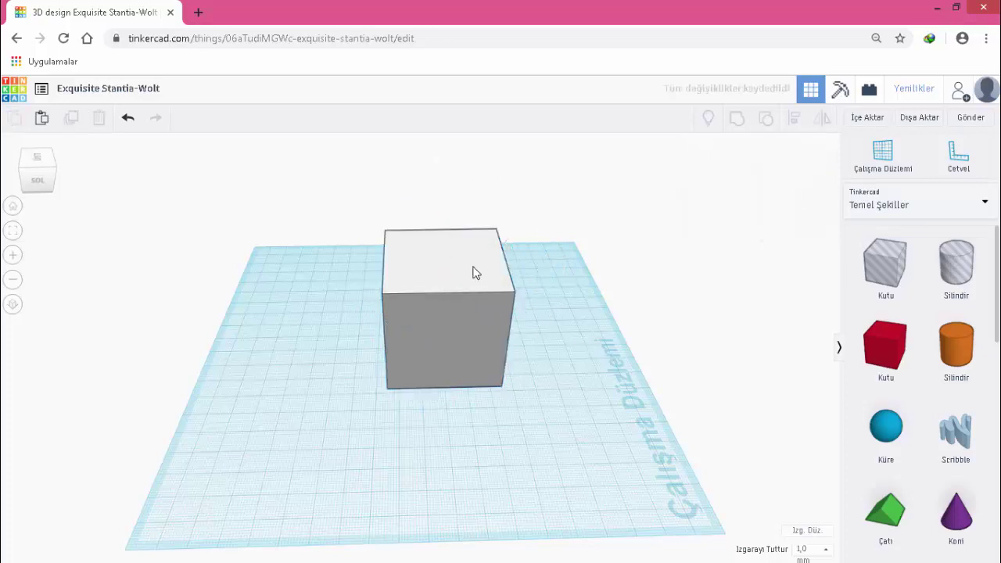
- Place a new sphere on the workplane beside the cube and shrink it uniformly to 6 mm
drag(887, 426, 554, 387)
drag(586, 421, 543, 393)
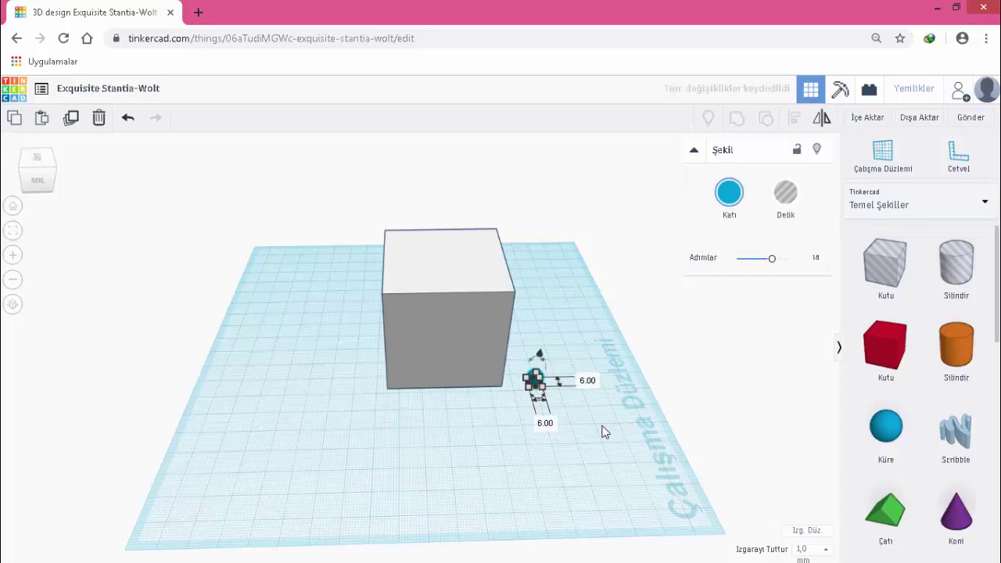
click(595, 432)
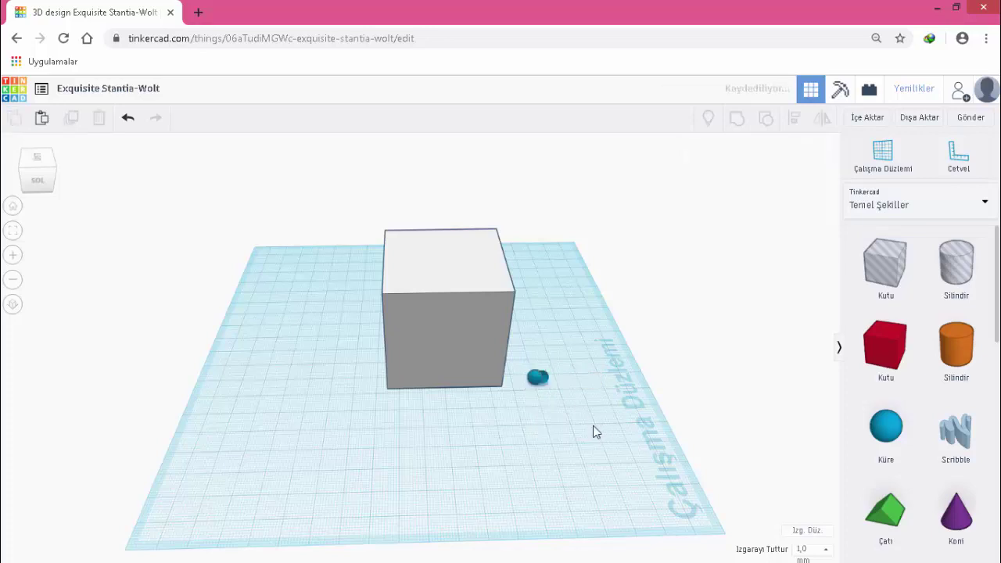
- Duplicate the 6 mm sphere twice, spacing the copies in a straight row leading away from the cube
click(546, 375)
key(Right)
key(Right)
key(Right)
key(Right)
key(Right)
key(Right)
key(Right)
drag(550, 382, 600, 413)
key(ctrl+d)
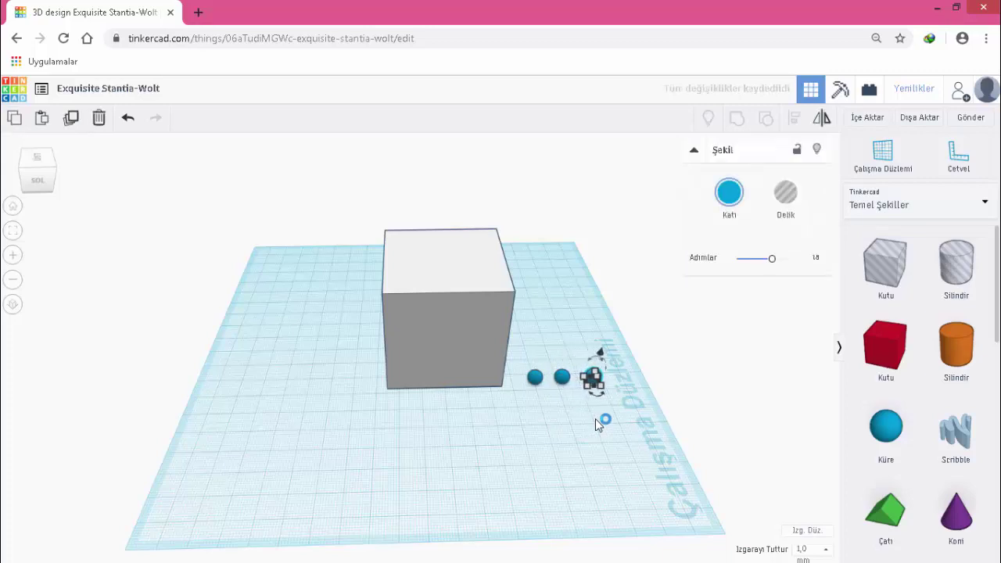
click(571, 432)
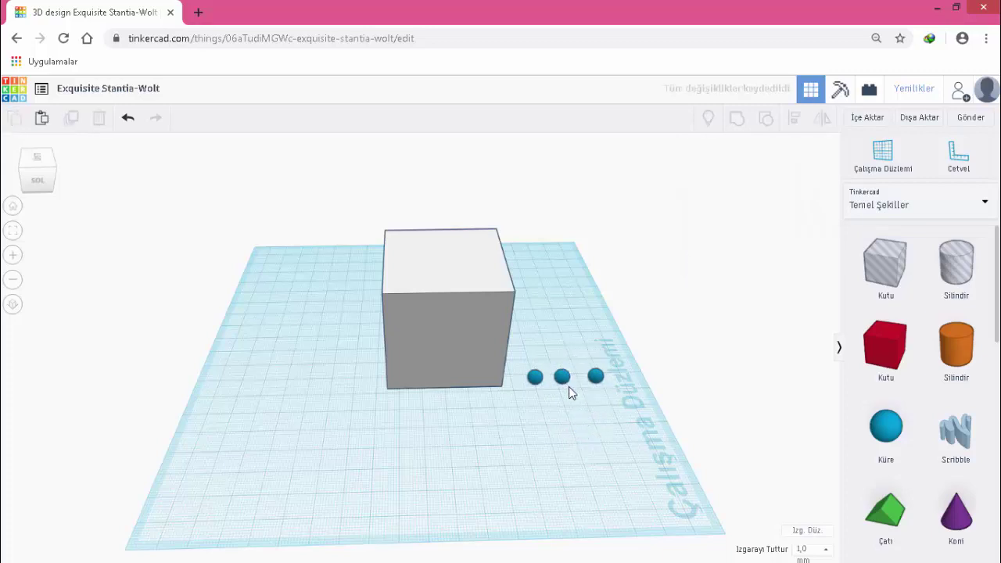
- Select the row of three small spheres and turn them all into holes
click(569, 386)
click(614, 449)
drag(527, 334, 606, 421)
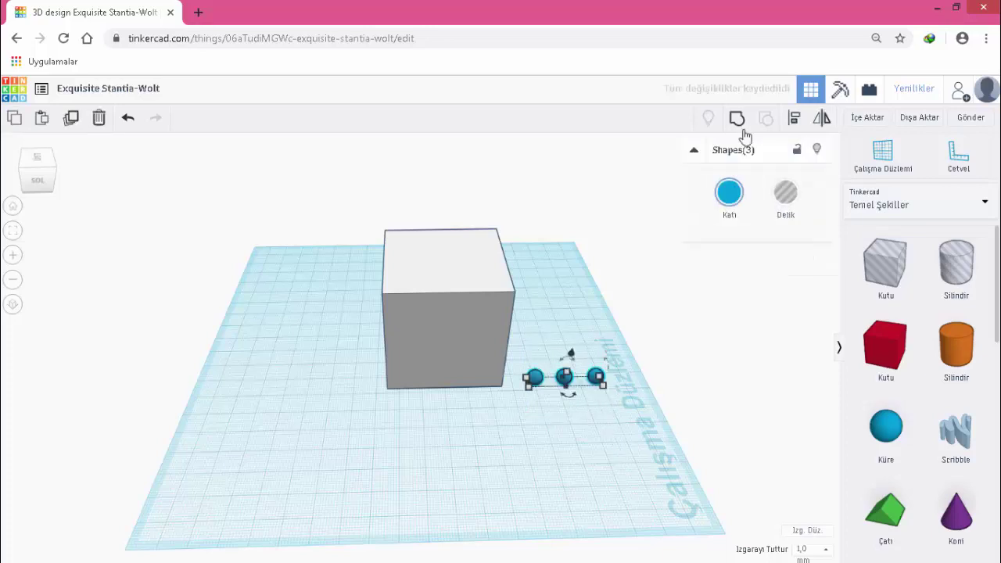
click(784, 194)
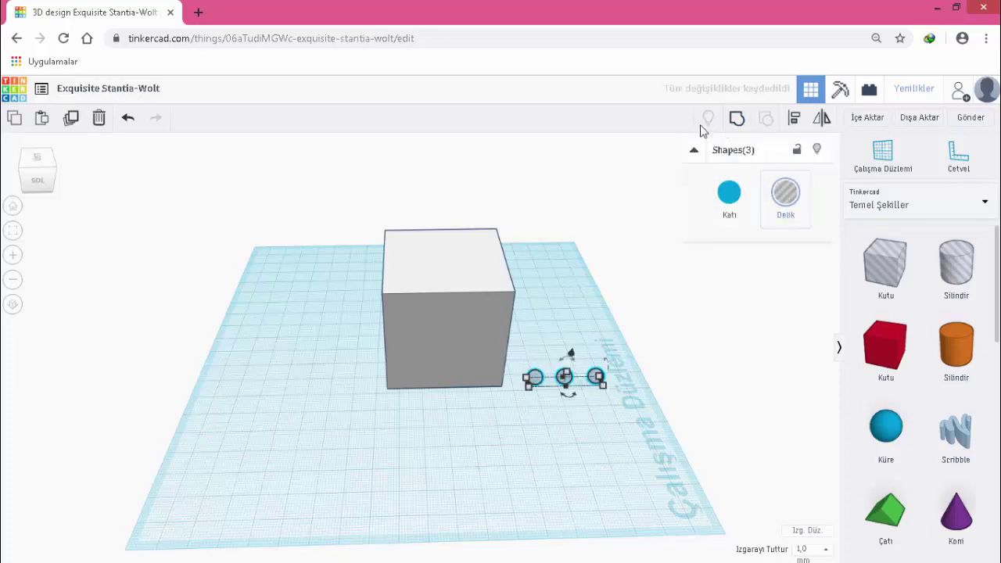
- Raise the three spherical holes above the cube's height and move them in a row over its top face
right_drag(628, 420, 599, 402)
drag(565, 334, 590, 196)
right_drag(599, 418, 581, 431)
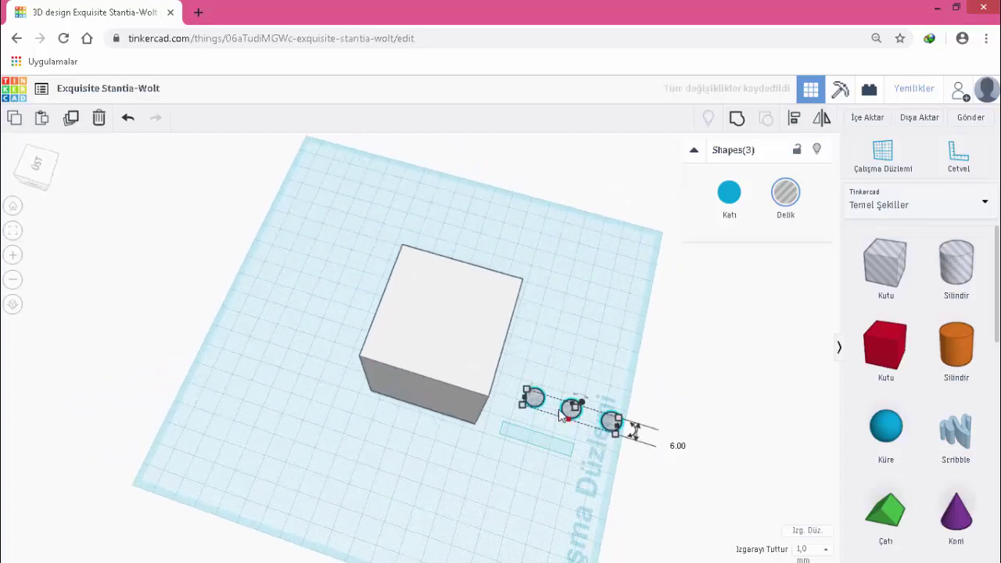
drag(579, 418, 413, 312)
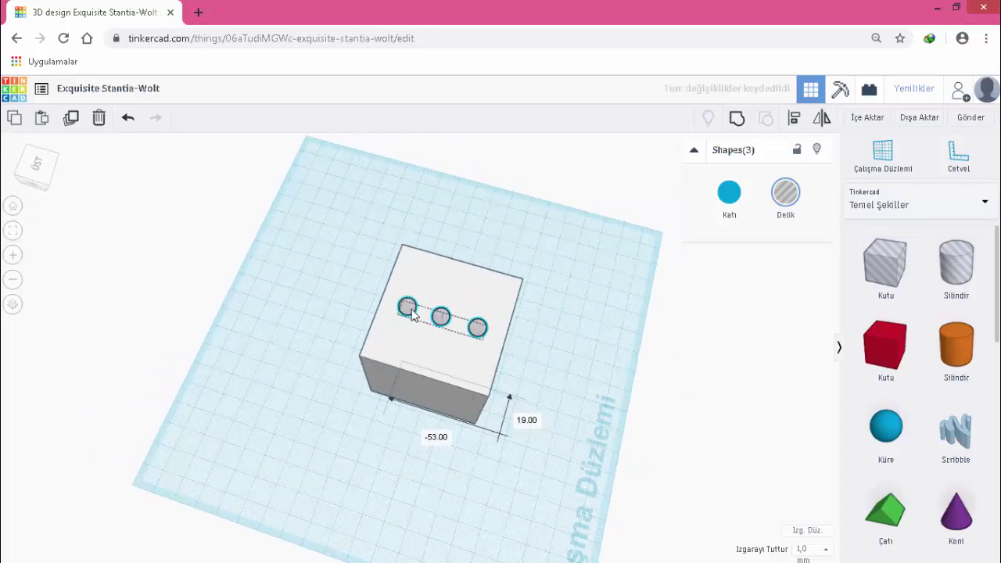
click(465, 308)
- Reposition the spherical holes individually into a diagonal line across the top face, with one in the centre
click(585, 349)
drag(477, 327, 474, 300)
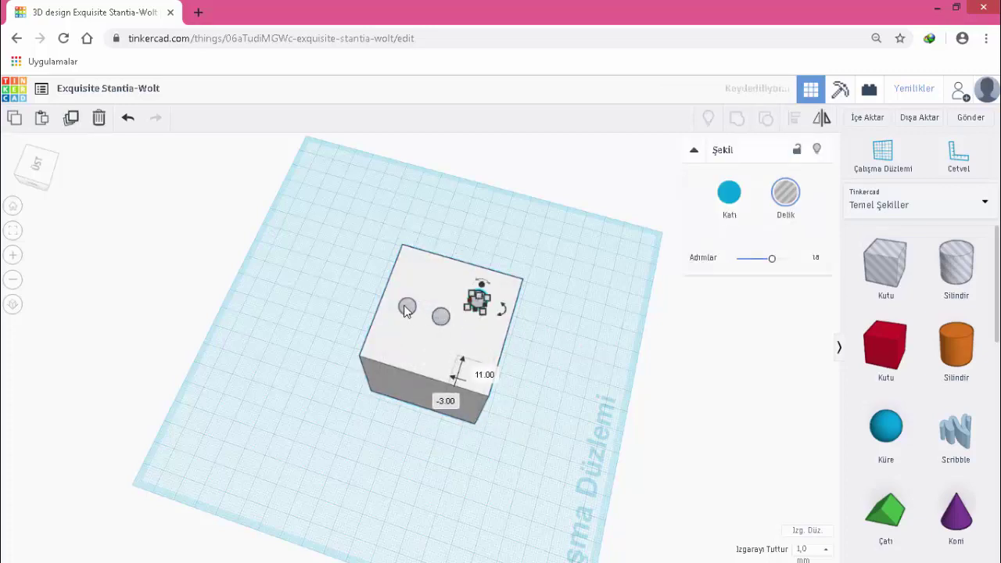
drag(405, 309, 440, 320)
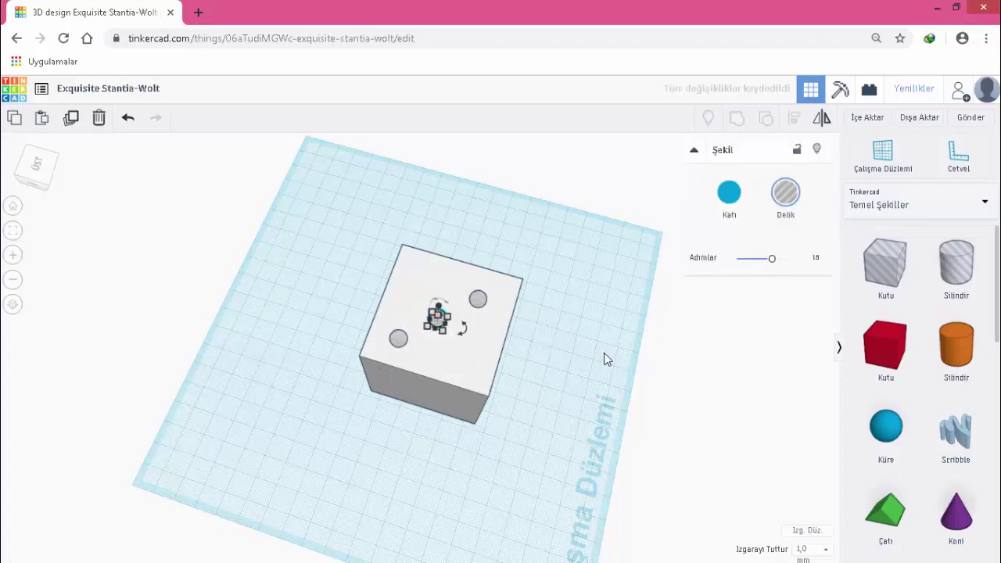
click(550, 358)
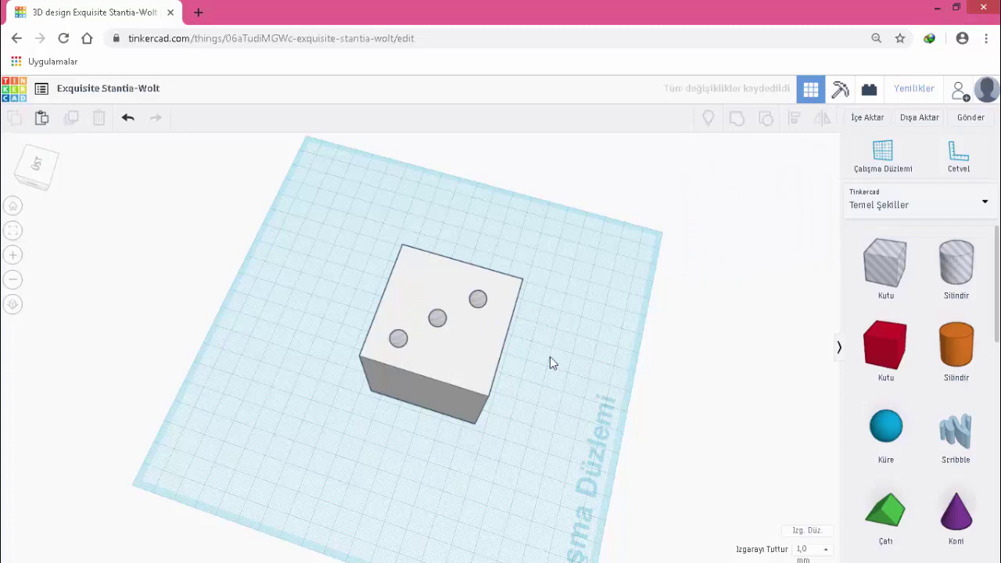
- Group the three diagonal spherical holes and lower the group 9 mm so they sink halfway into the cube's top face
shift+click(441, 318)
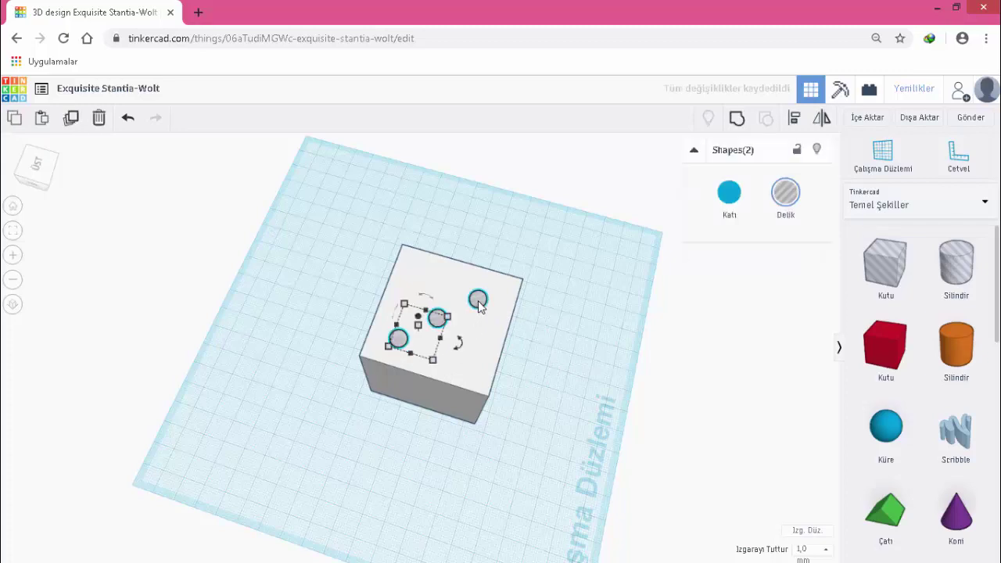
shift+click(478, 302)
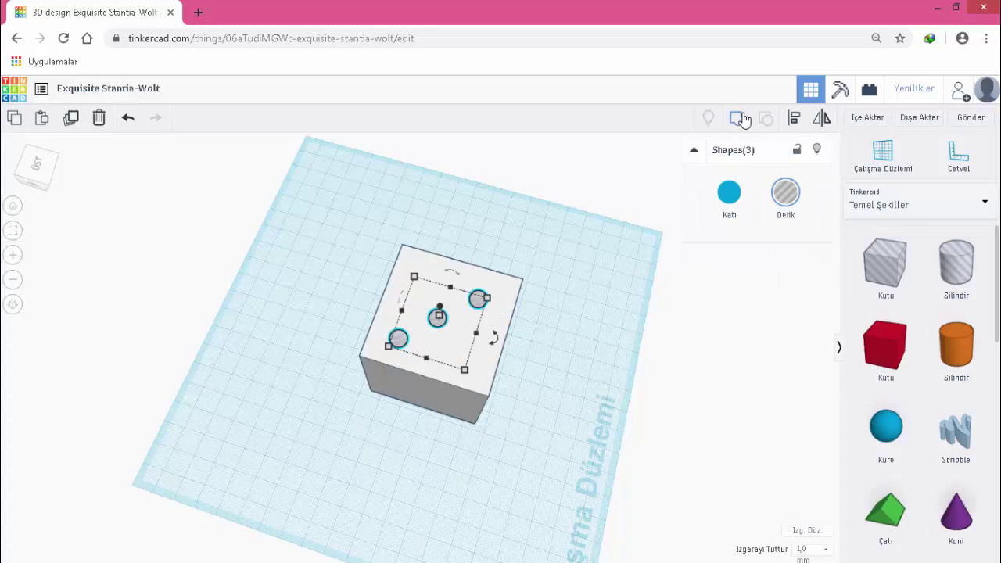
right_drag(616, 349, 629, 262)
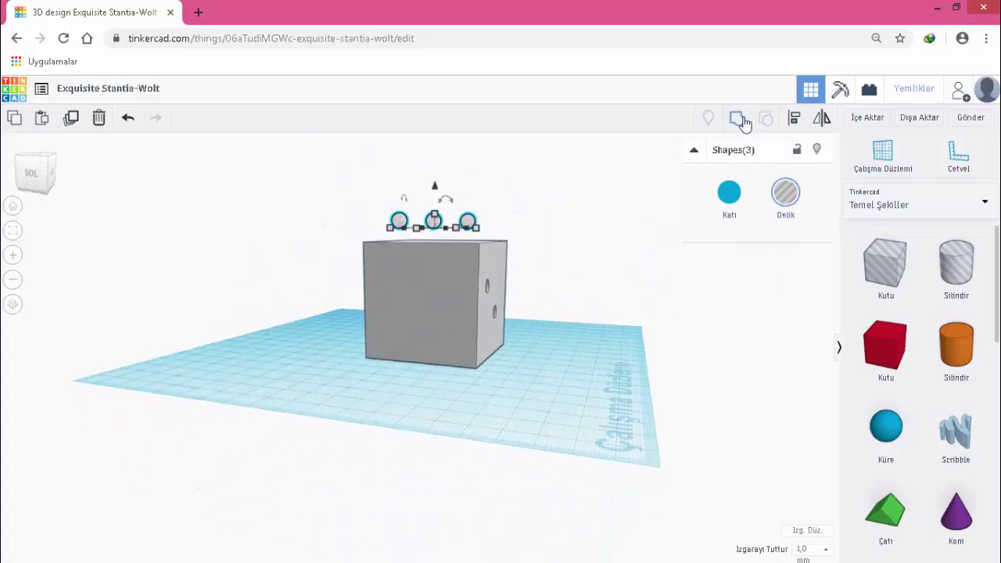
key(ctrl+g)
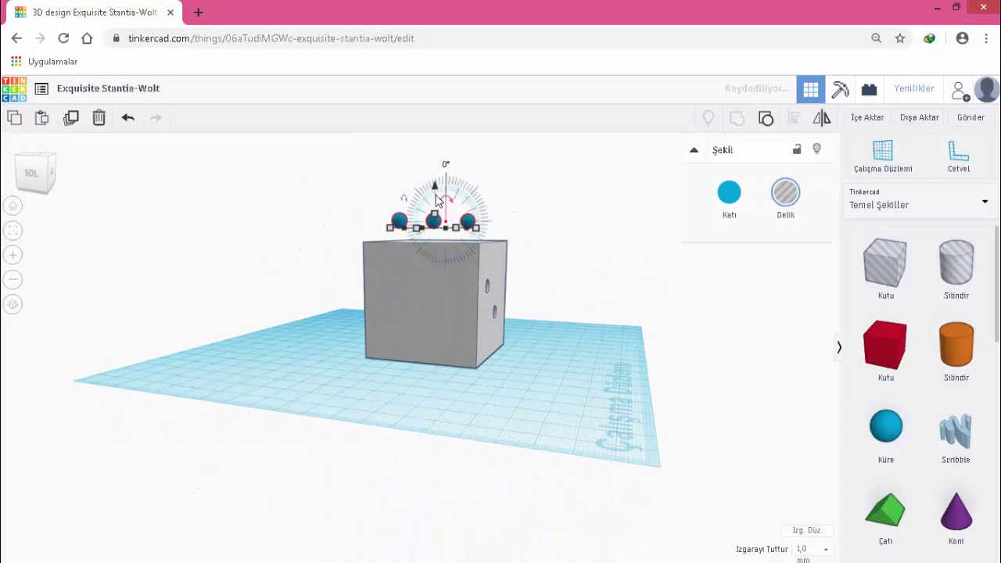
drag(436, 190, 438, 214)
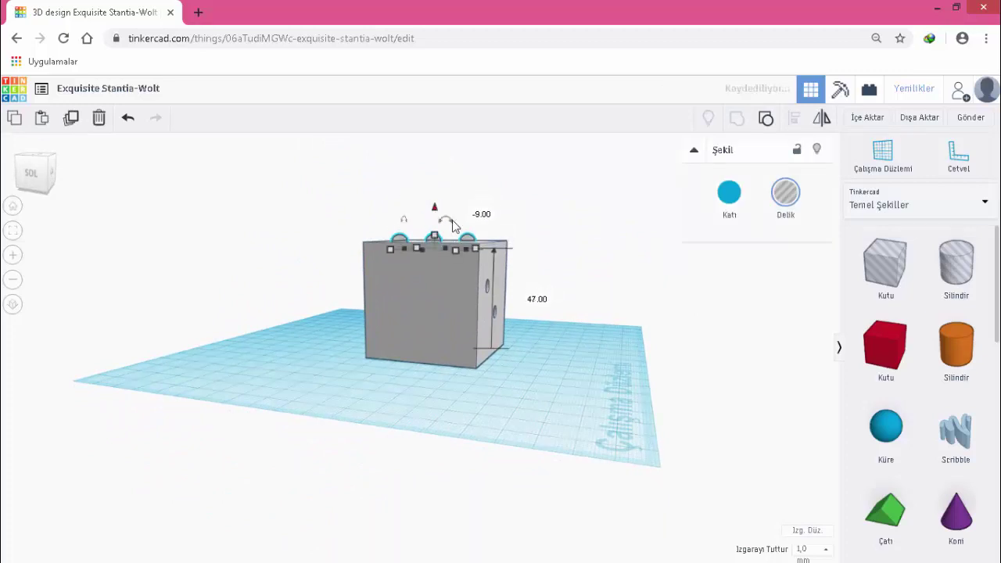
- Nudge the group of three holes to the centre of the top face and group it with the cube to cut the dots
right_drag(612, 289, 548, 345)
key(Right)
key(Right)
key(Right)
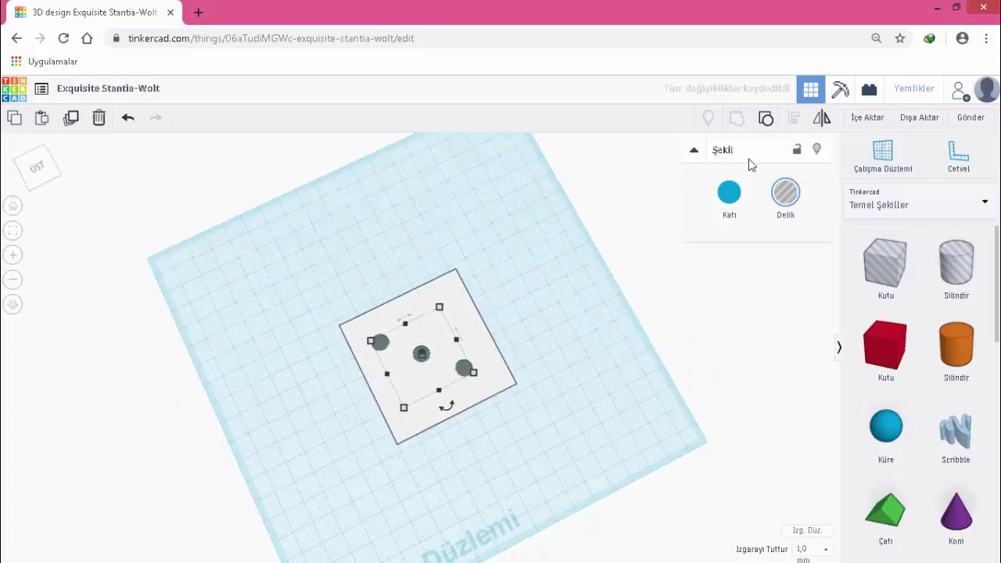
drag(323, 229, 603, 475)
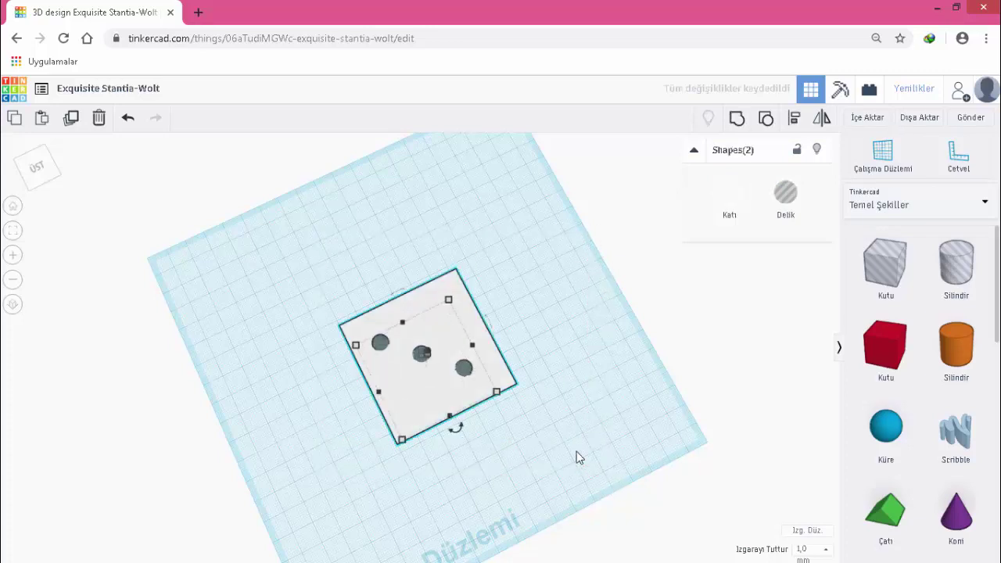
click(736, 118)
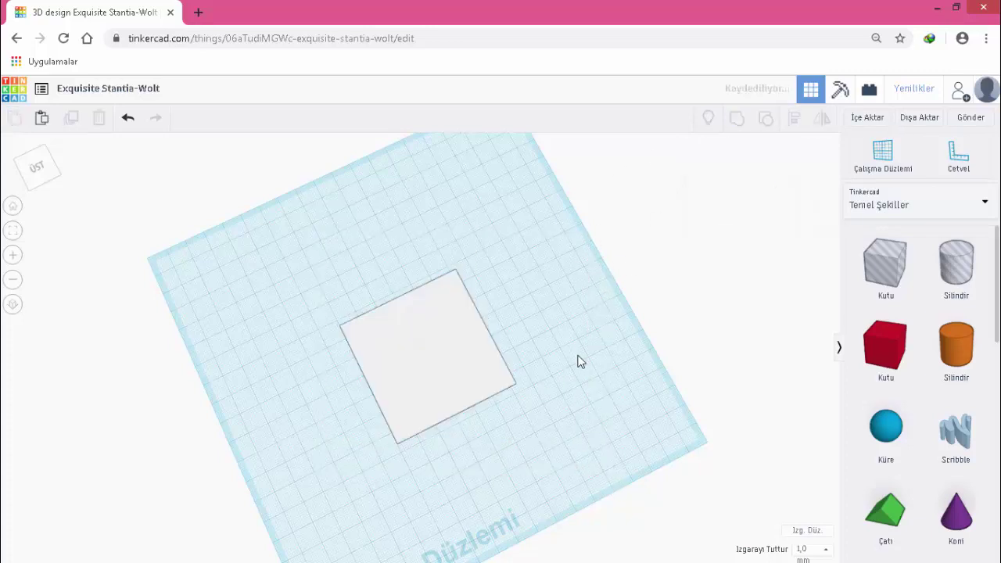
click(589, 402)
- Rotate the die a quarter turn so the three-dot face moves to the side and a blank face is on top
right_drag(590, 402, 492, 306)
right_drag(365, 460, 569, 451)
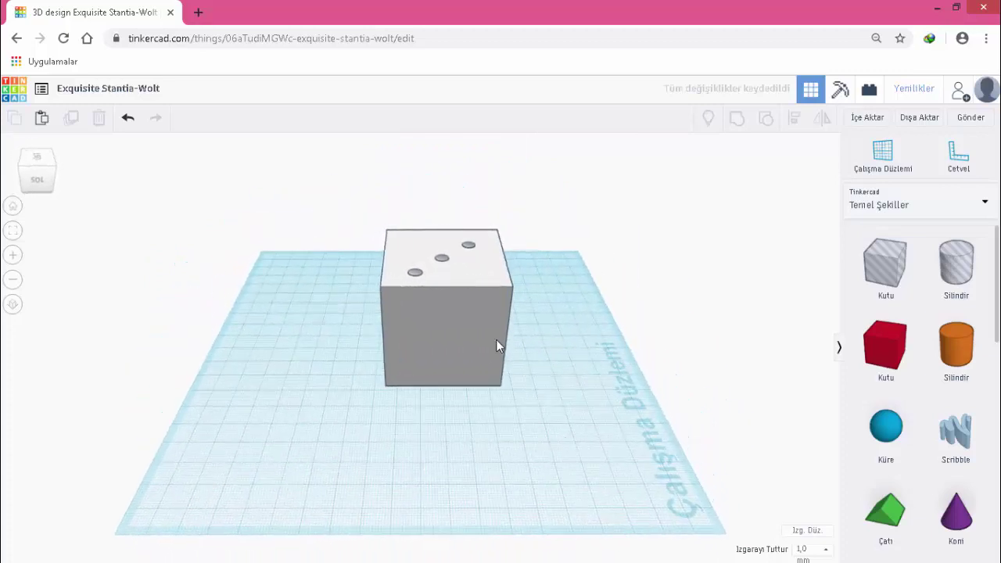
click(453, 290)
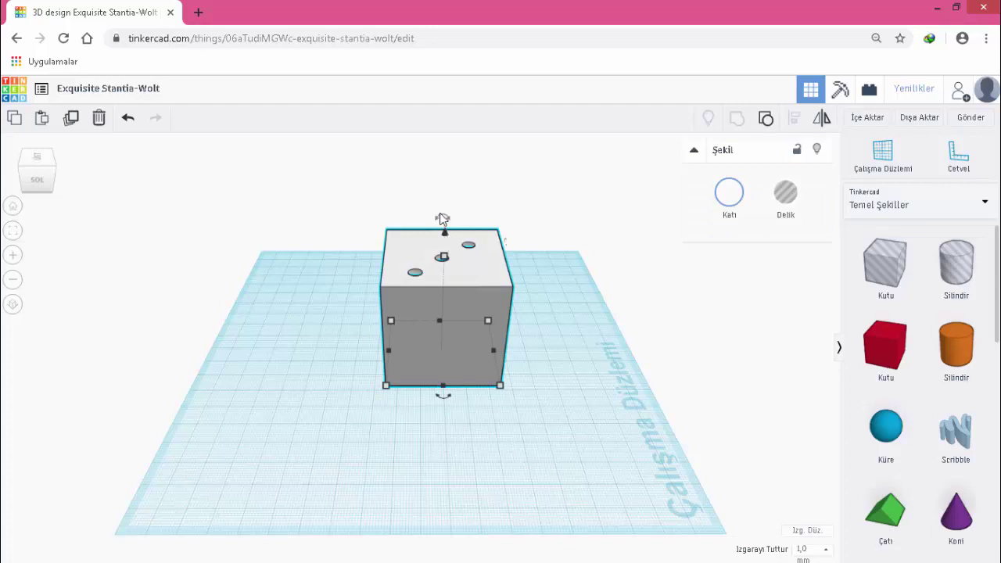
drag(442, 217, 479, 277)
click(680, 405)
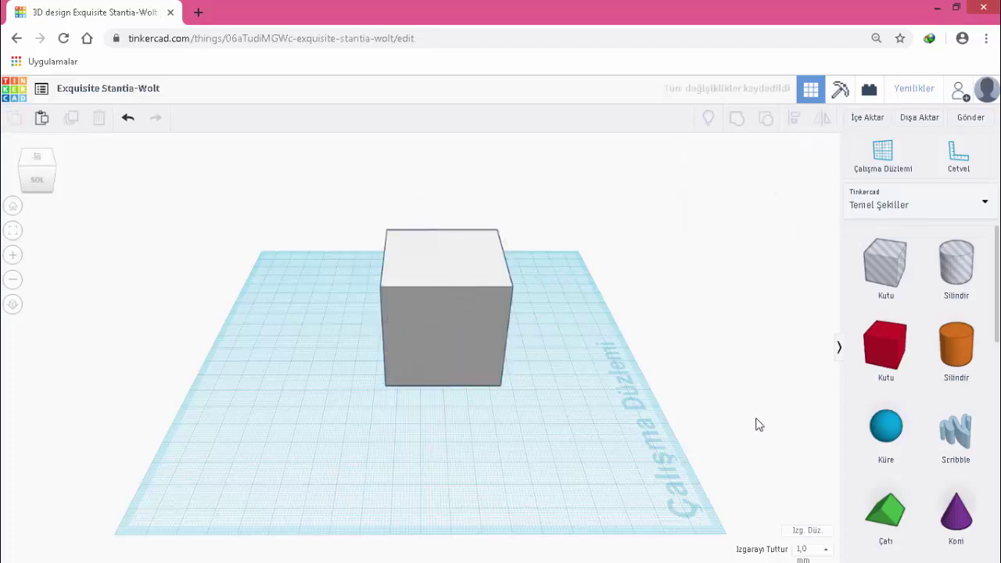
- Add a sphere on the workplane beside the cube's lower corner and resize it to 6 mm
drag(898, 436, 517, 415)
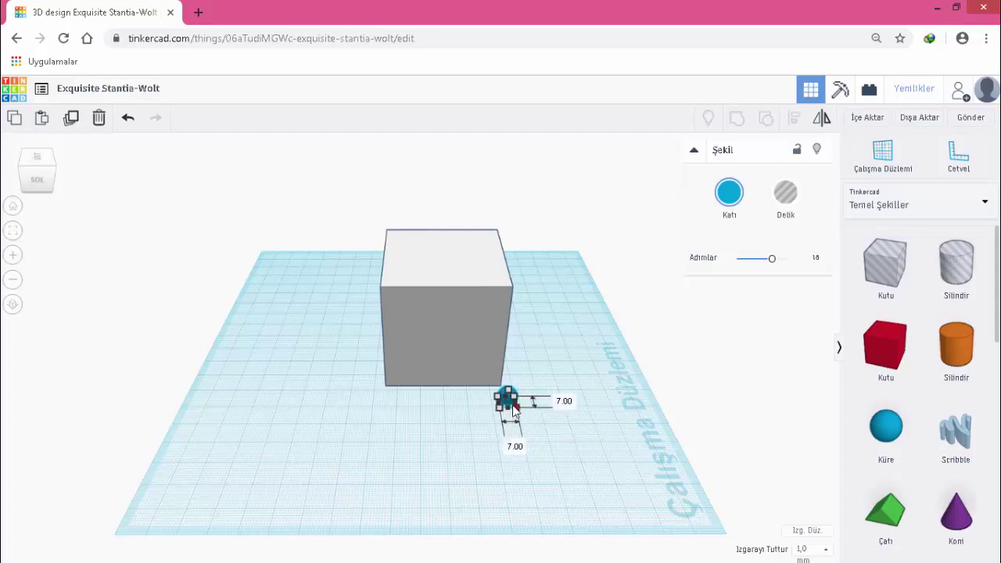
drag(515, 409, 508, 402)
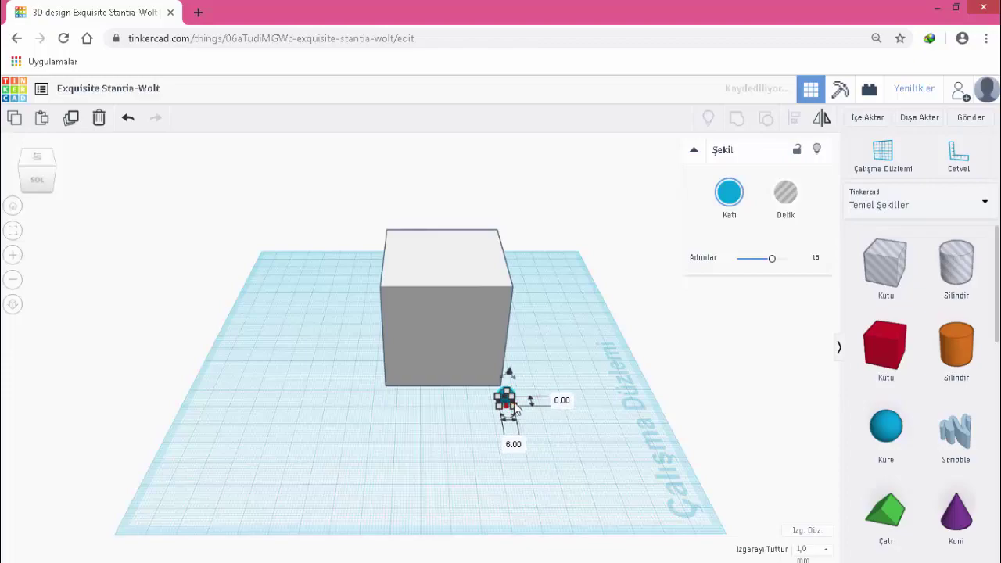
key(super)
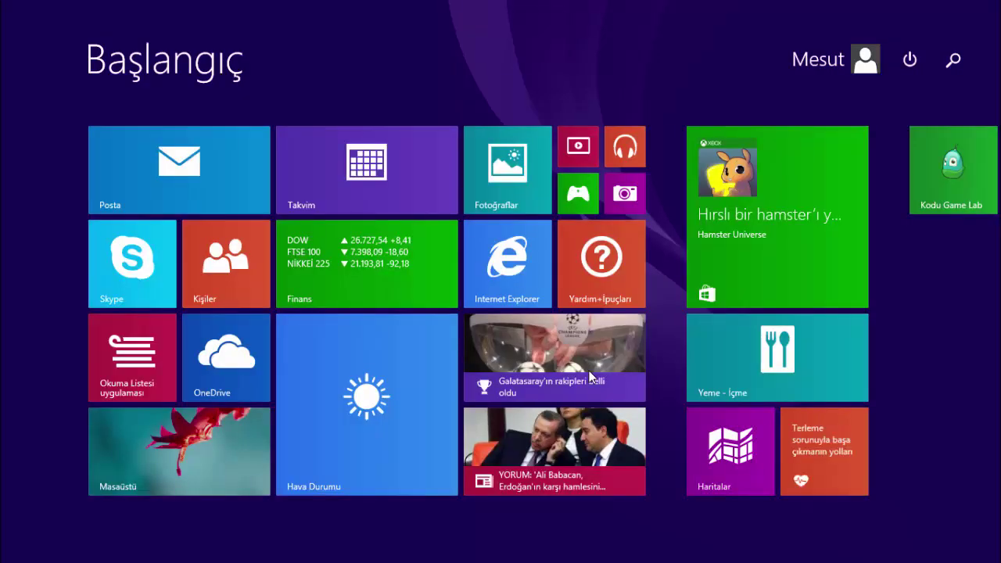
key(super)
- Duplicate the 6 mm sphere three times, spacing the copies evenly in a straight row beside the cube
click(71, 117)
key(Right)
key(Right)
key(Right)
key(Right)
key(Right)
key(Right)
key(Right)
key(Right)
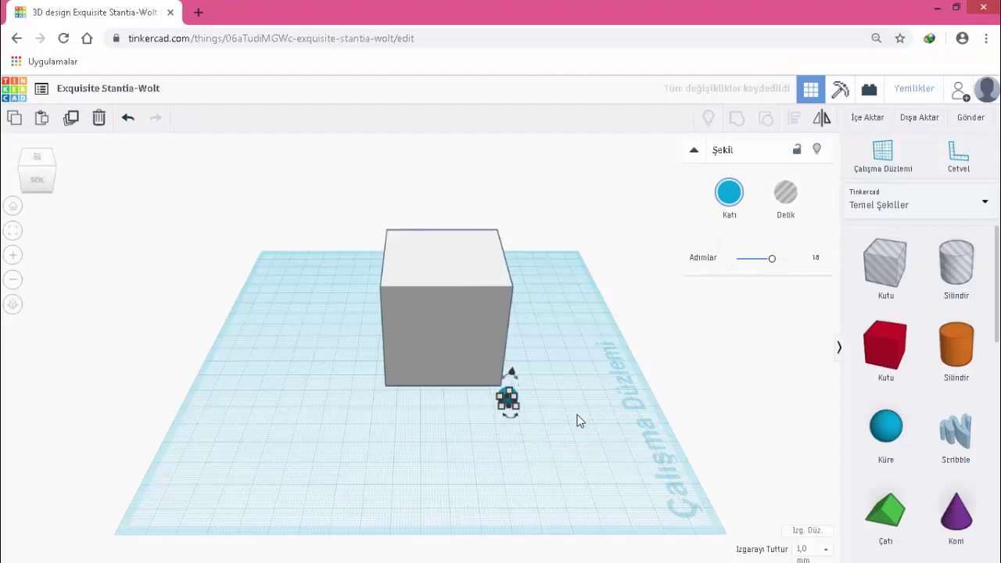
click(75, 119)
click(74, 118)
- Move the row of four spheres up and over the cube's top face, and turn them all into holes
drag(510, 376, 644, 446)
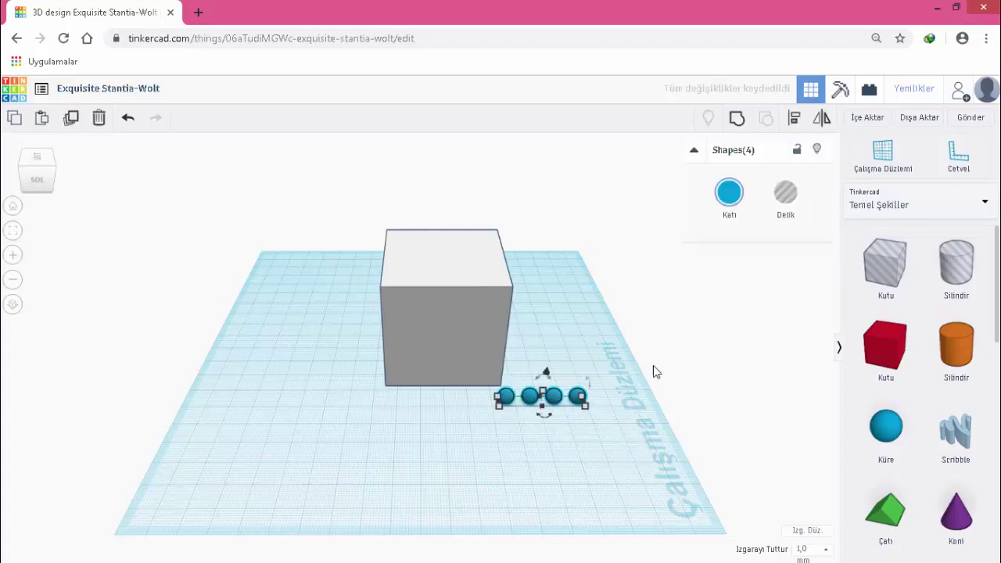
drag(548, 375, 567, 224)
right_drag(699, 346, 601, 425)
drag(521, 439, 439, 331)
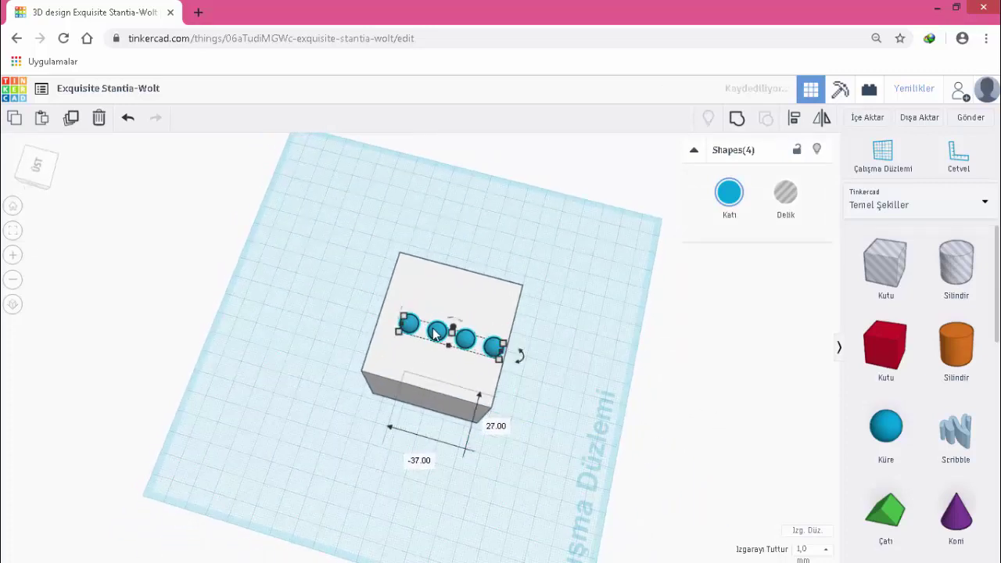
click(783, 201)
click(646, 353)
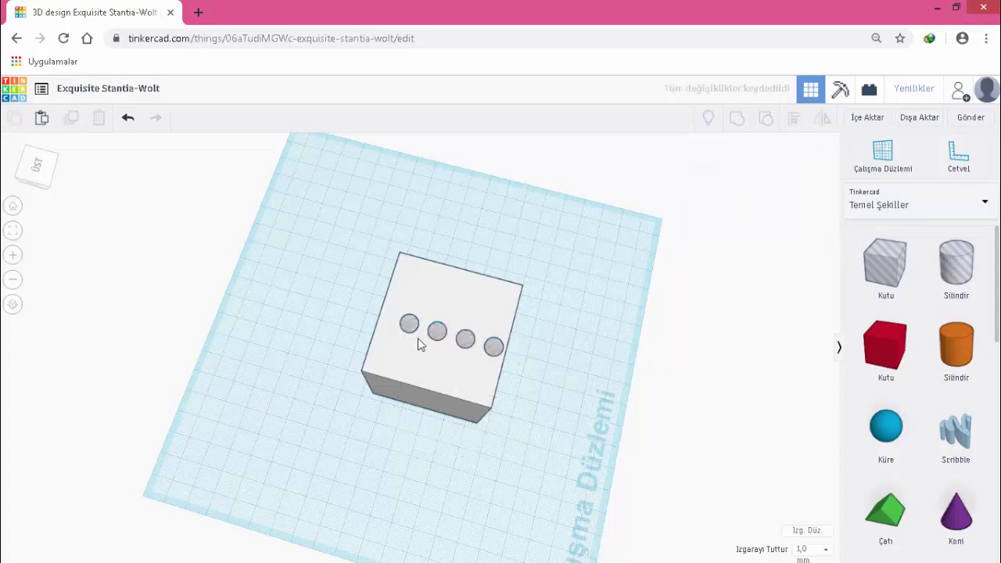
- Reposition the four spherical holes individually into a square pattern over the cube's top face
drag(410, 320, 422, 294)
drag(436, 331, 403, 347)
mouse_move(487, 352)
mouse_down()
mouse_move(458, 366)
mouse_move(475, 360)
mouse_up()
right_drag(552, 341, 514, 359)
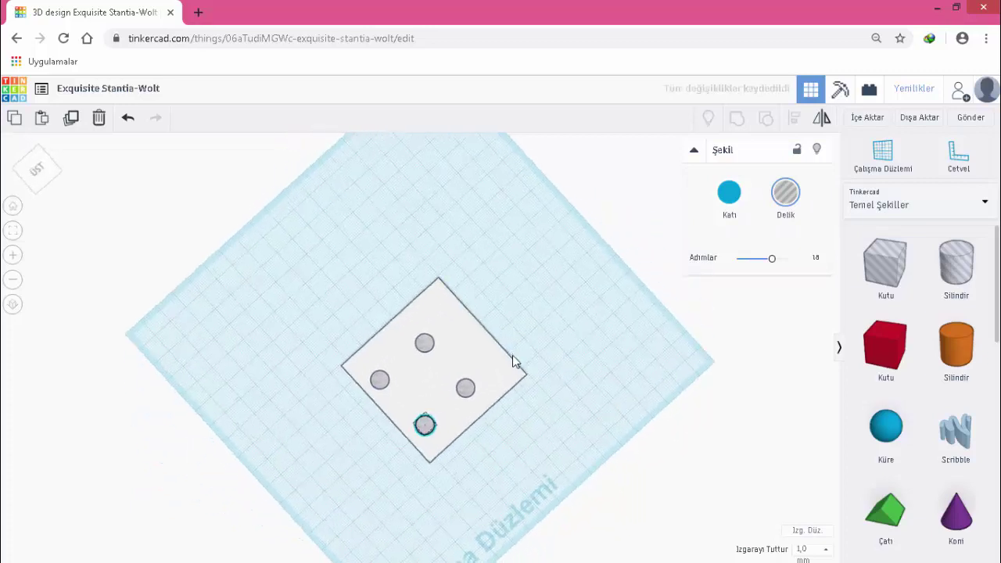
click(422, 415)
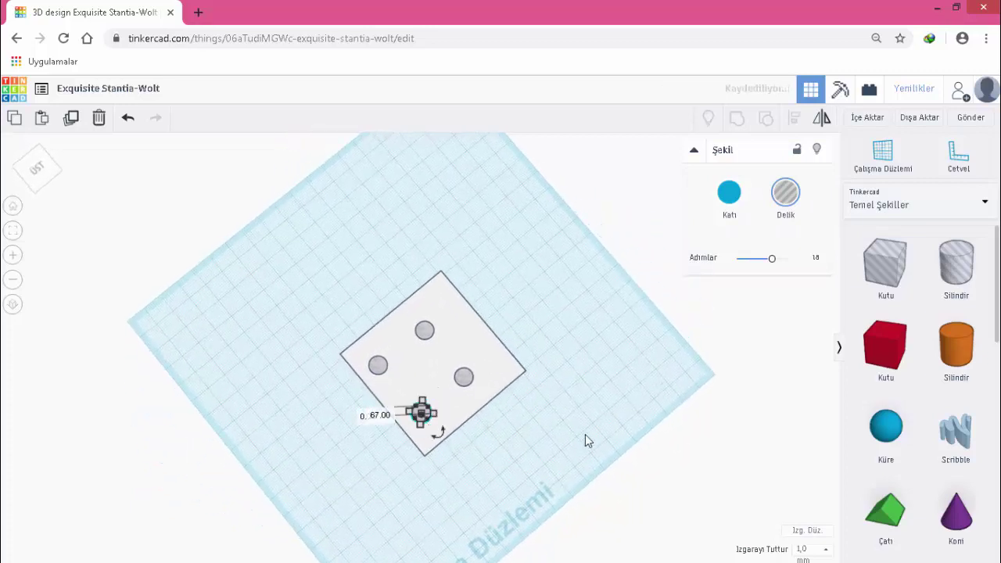
click(438, 412)
click(421, 416)
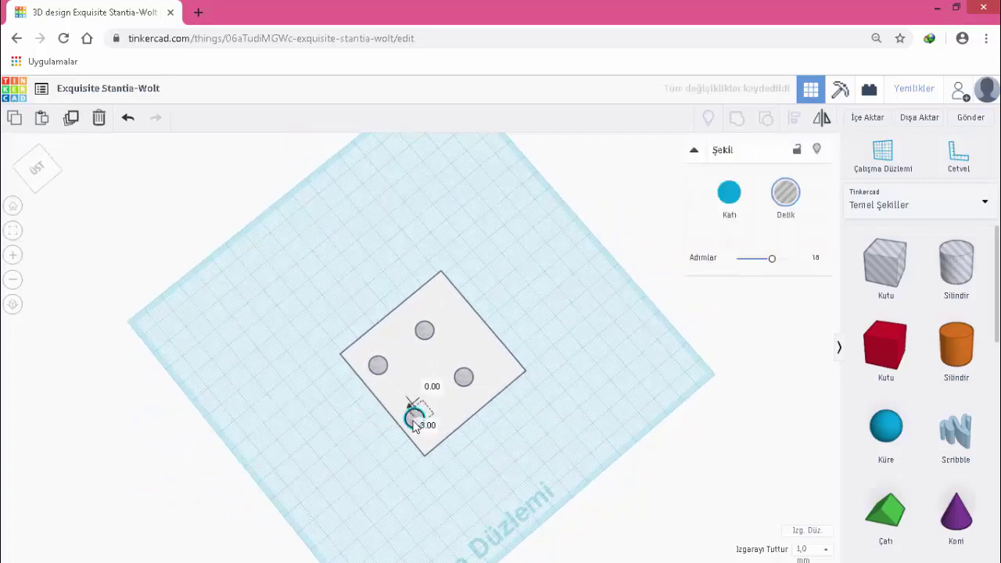
- Group the four spherical holes and centre the group over the top face
shift+click(377, 365)
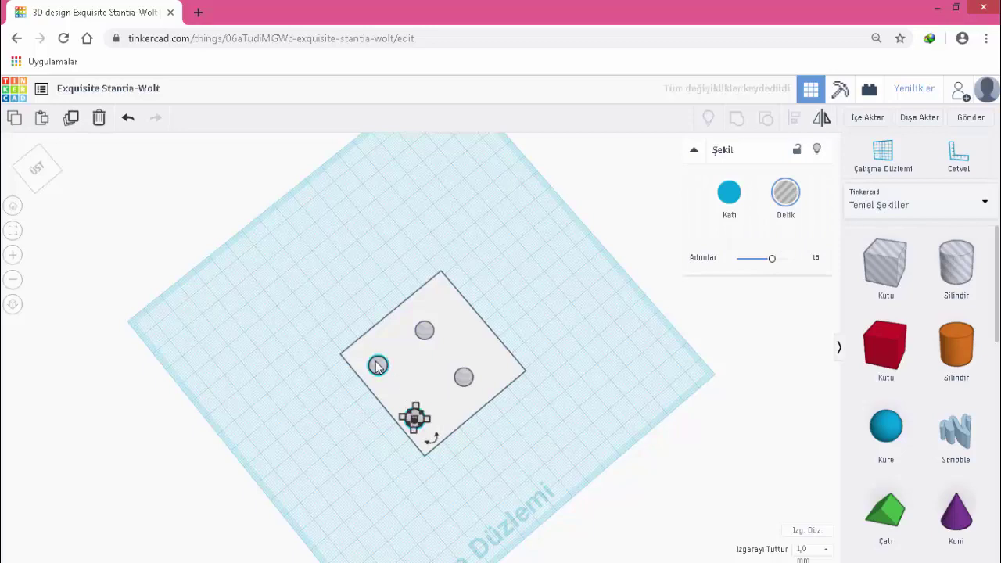
shift+click(425, 332)
shift+click(465, 379)
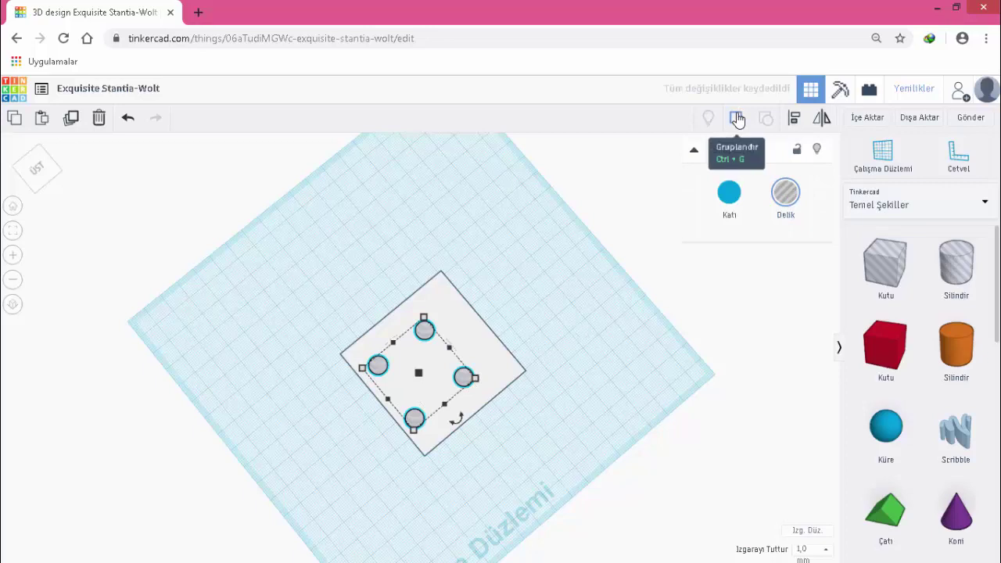
key(ctrl+g)
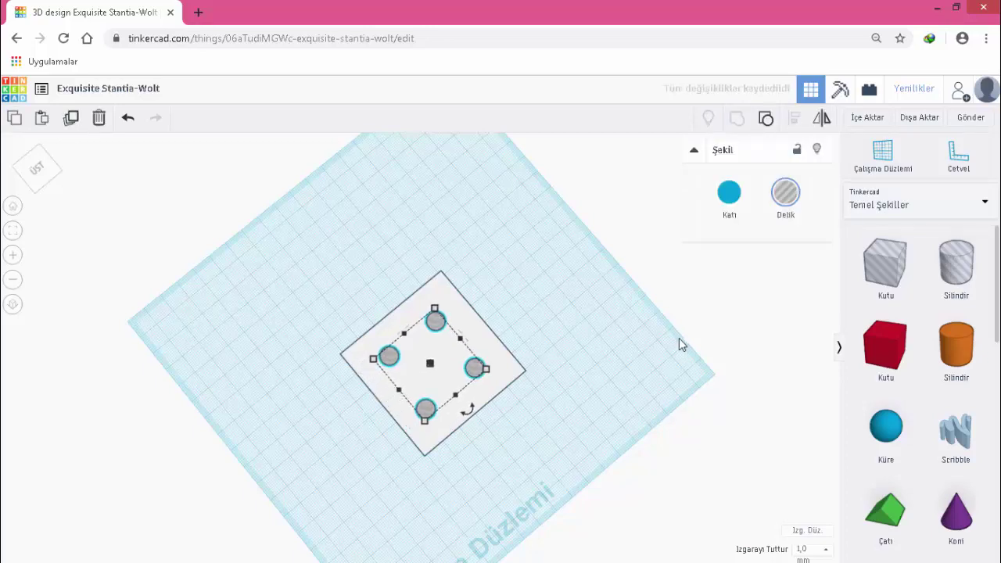
- Lower the four-hole group 20 mm so it sinks halfway into the top face, and group it with the cube to cut the dots
right_drag(655, 390, 603, 309)
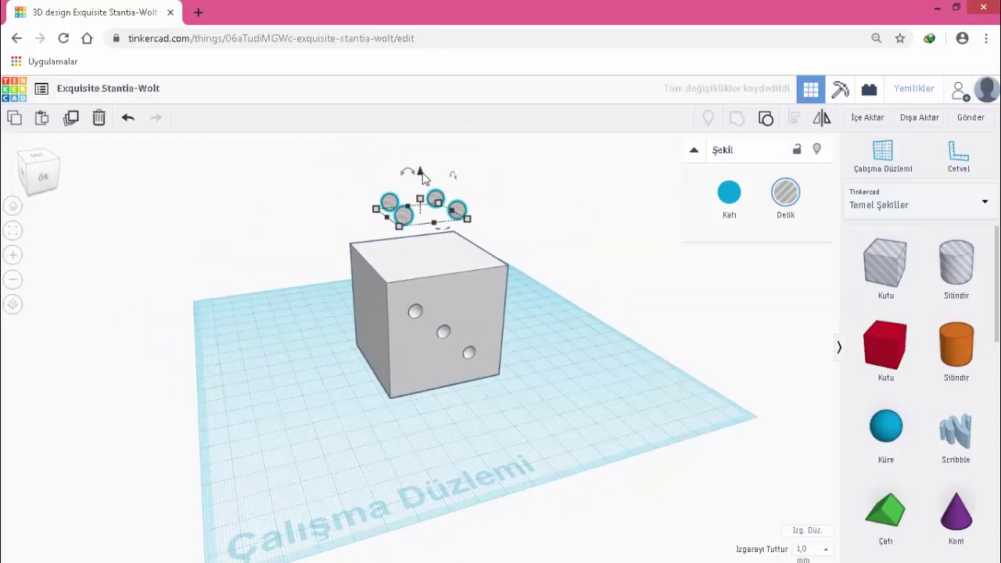
drag(421, 176, 412, 228)
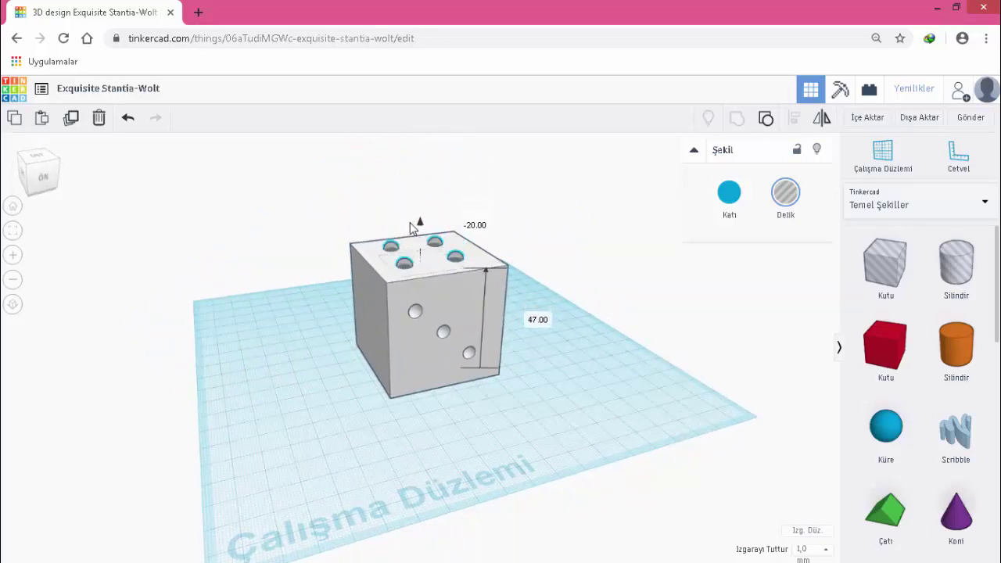
right_drag(609, 275, 557, 355)
click(368, 271)
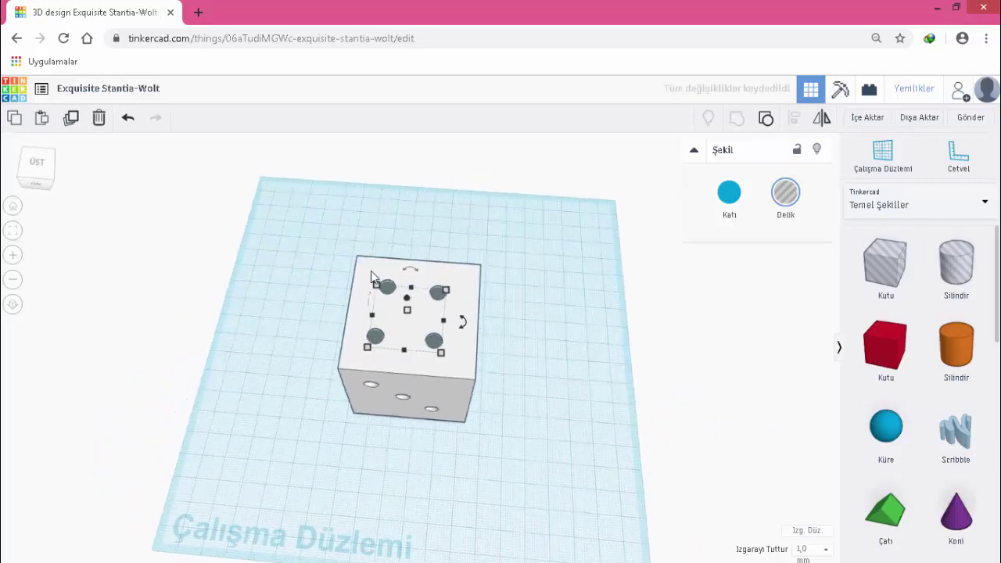
key(ctrl+a)
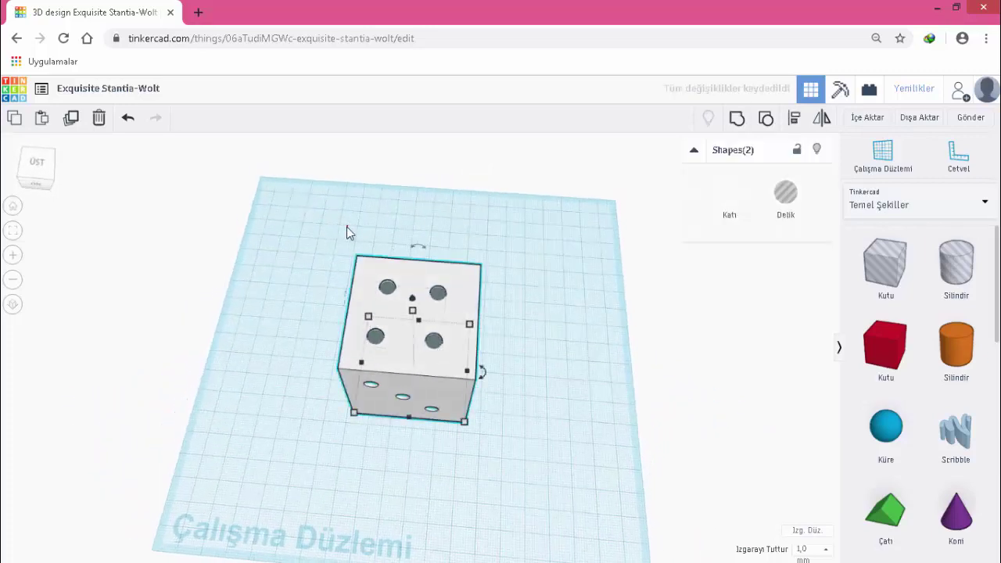
drag(300, 205, 523, 473)
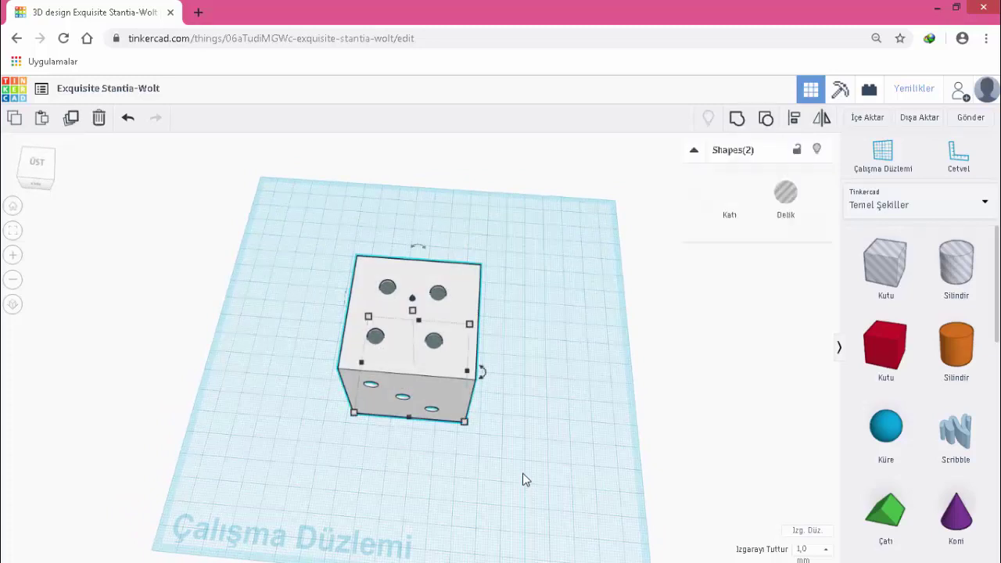
key(ctrl+g)
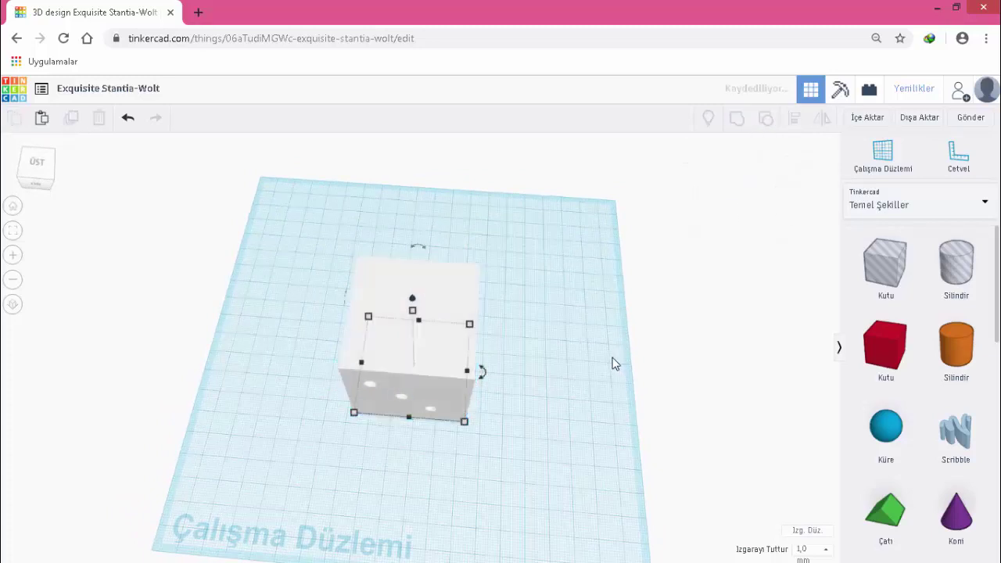
- Rotate the die -90° about the axis through its one-dot face so that a blank face is on top
right_drag(584, 404, 439, 318)
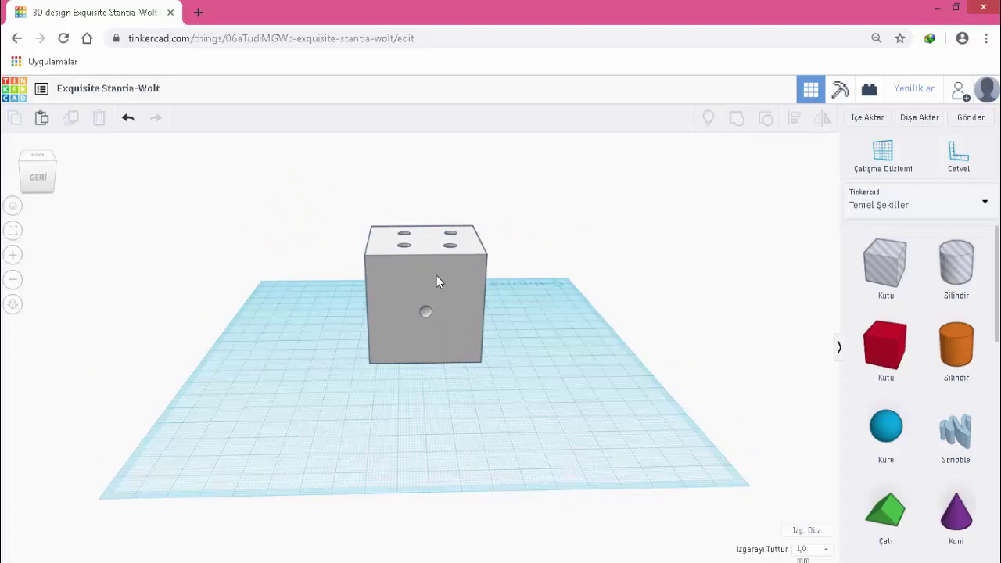
click(438, 276)
drag(425, 225, 457, 268)
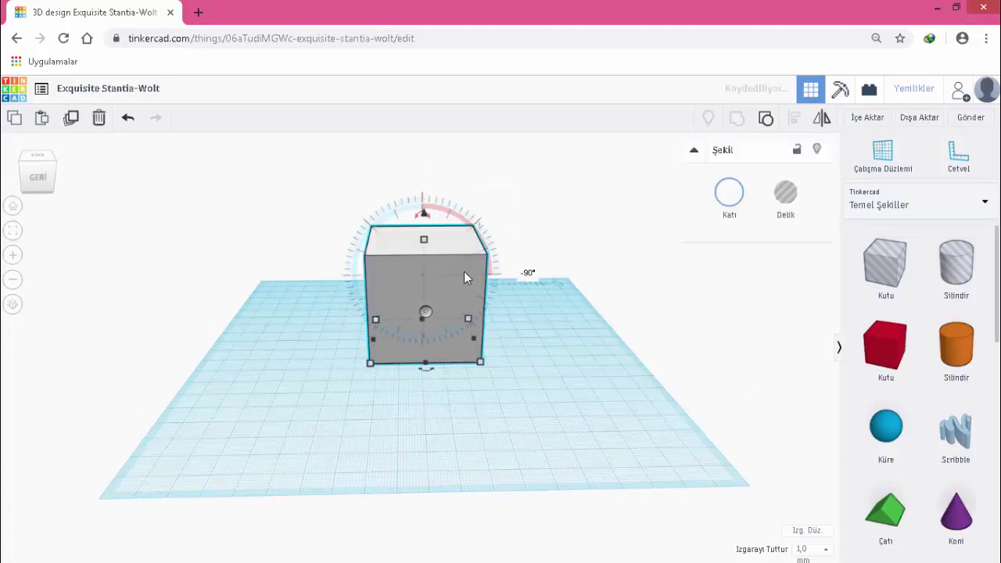
click(632, 341)
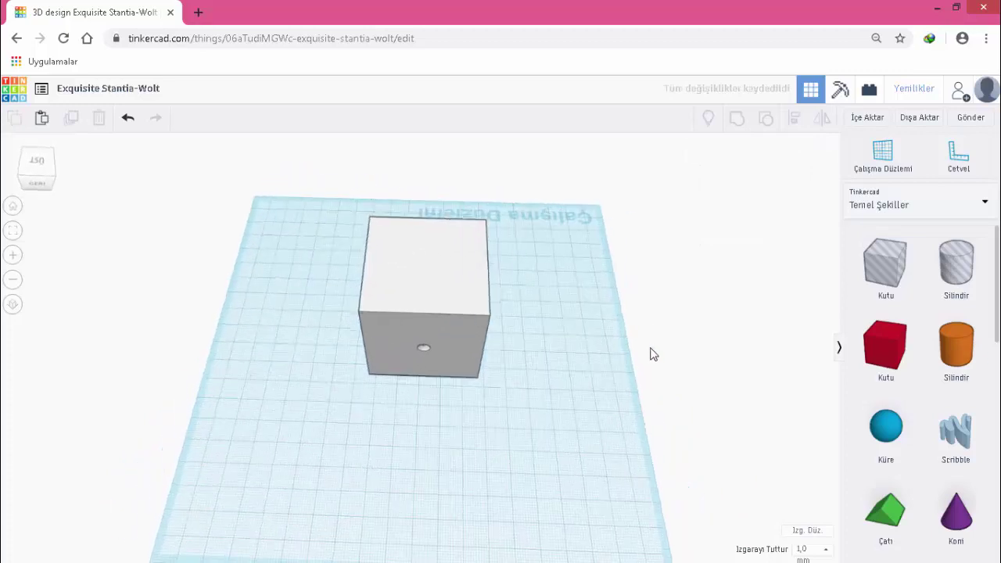